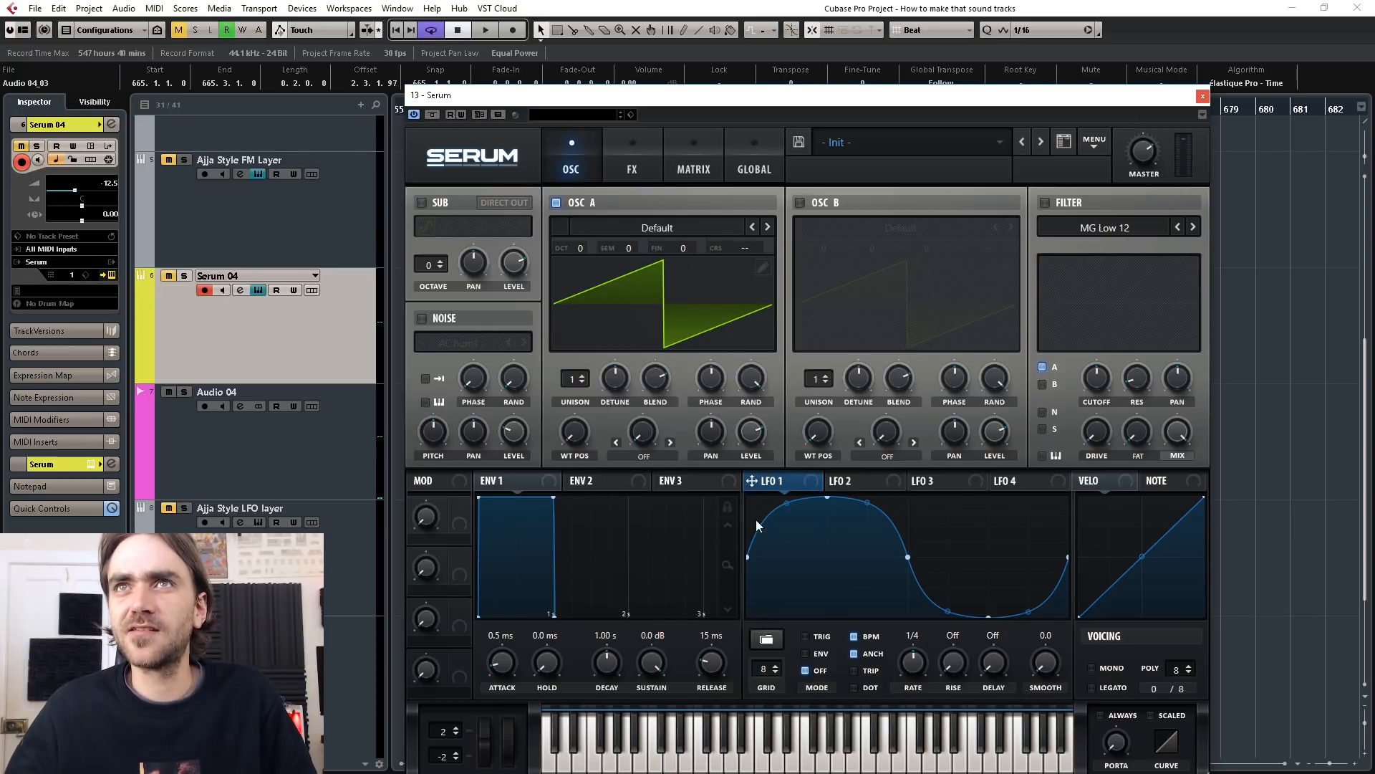
# Route LFO 1 to oscillator A's coarse pitch in the modulation matrix with an amount of 49, and fine-tune the depth on the oscillator.
pyautogui.rightClick(725, 249)
pyautogui.click(707, 247)
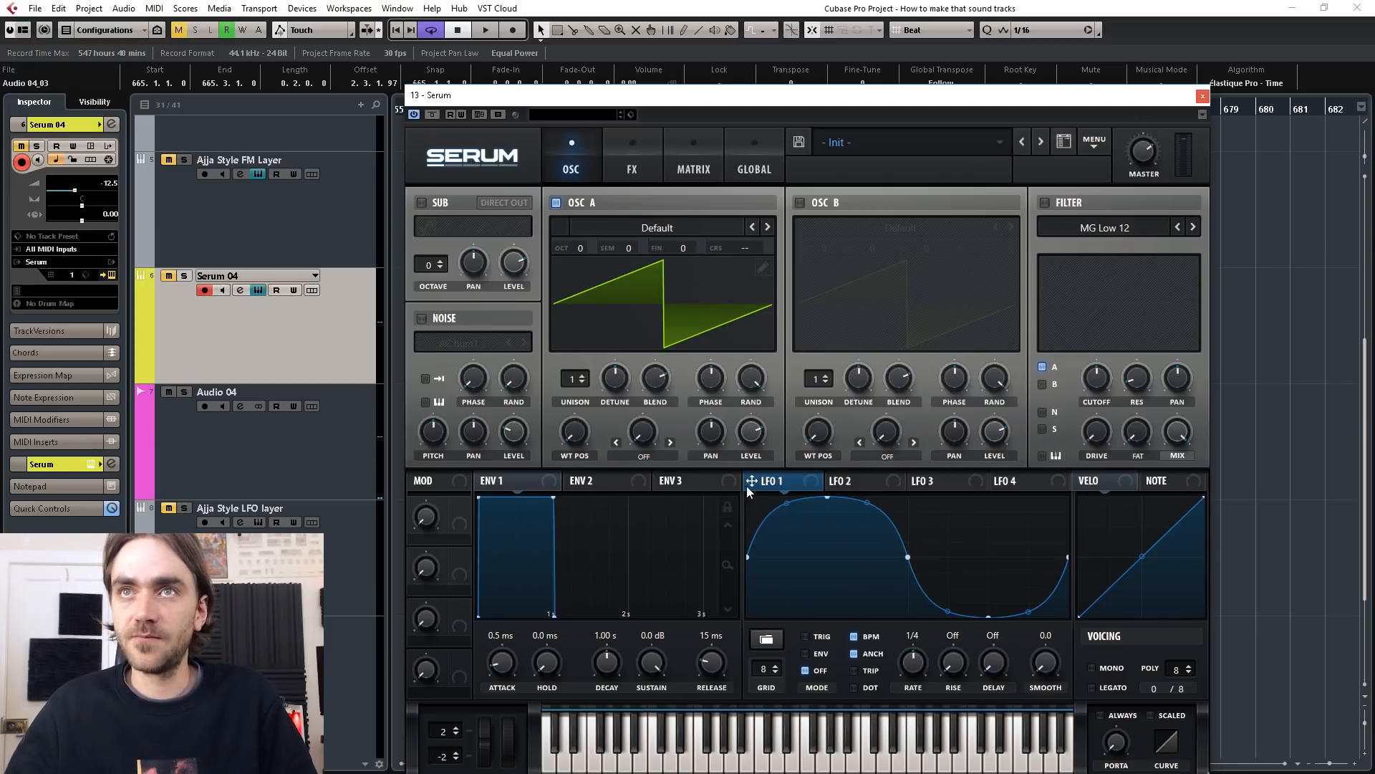
pyautogui.click(699, 152)
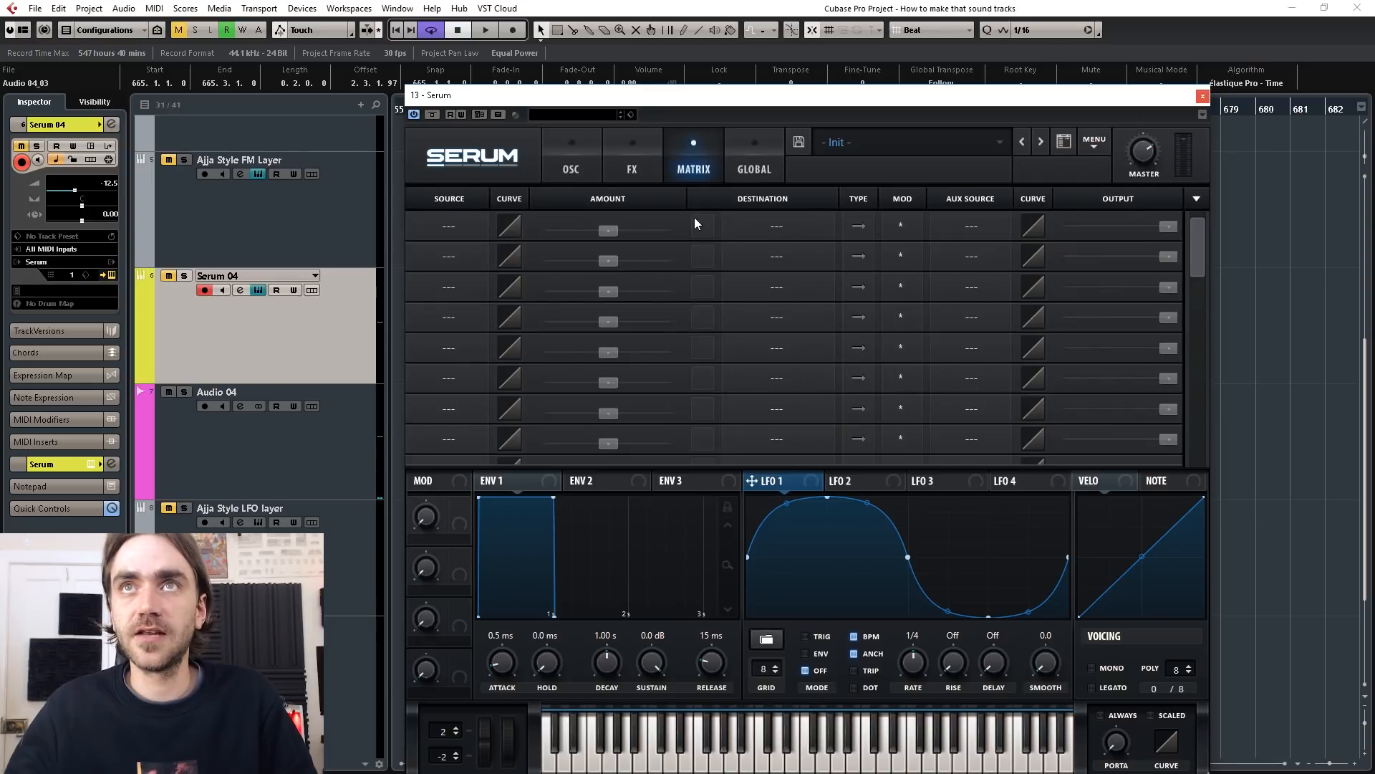
pyautogui.click(451, 228)
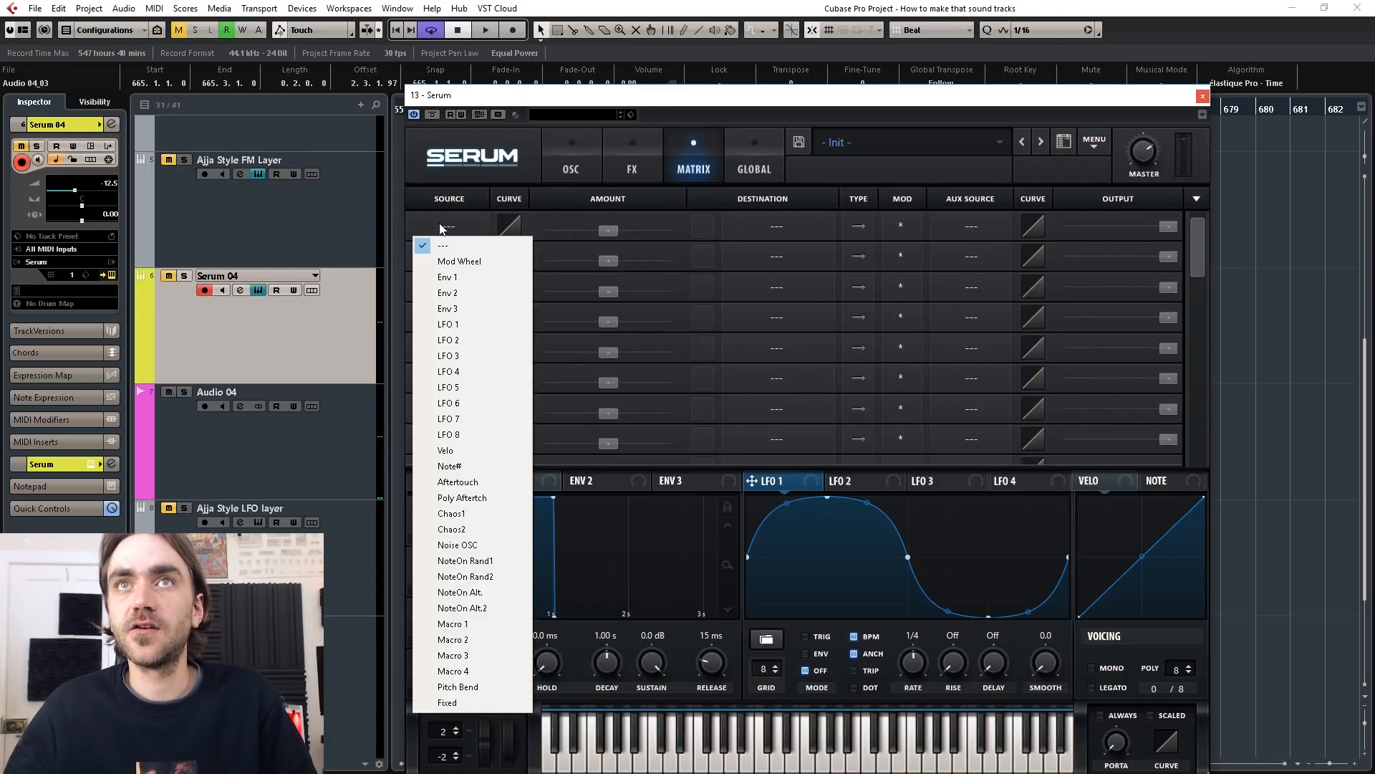
pyautogui.click(466, 324)
pyautogui.click(745, 240)
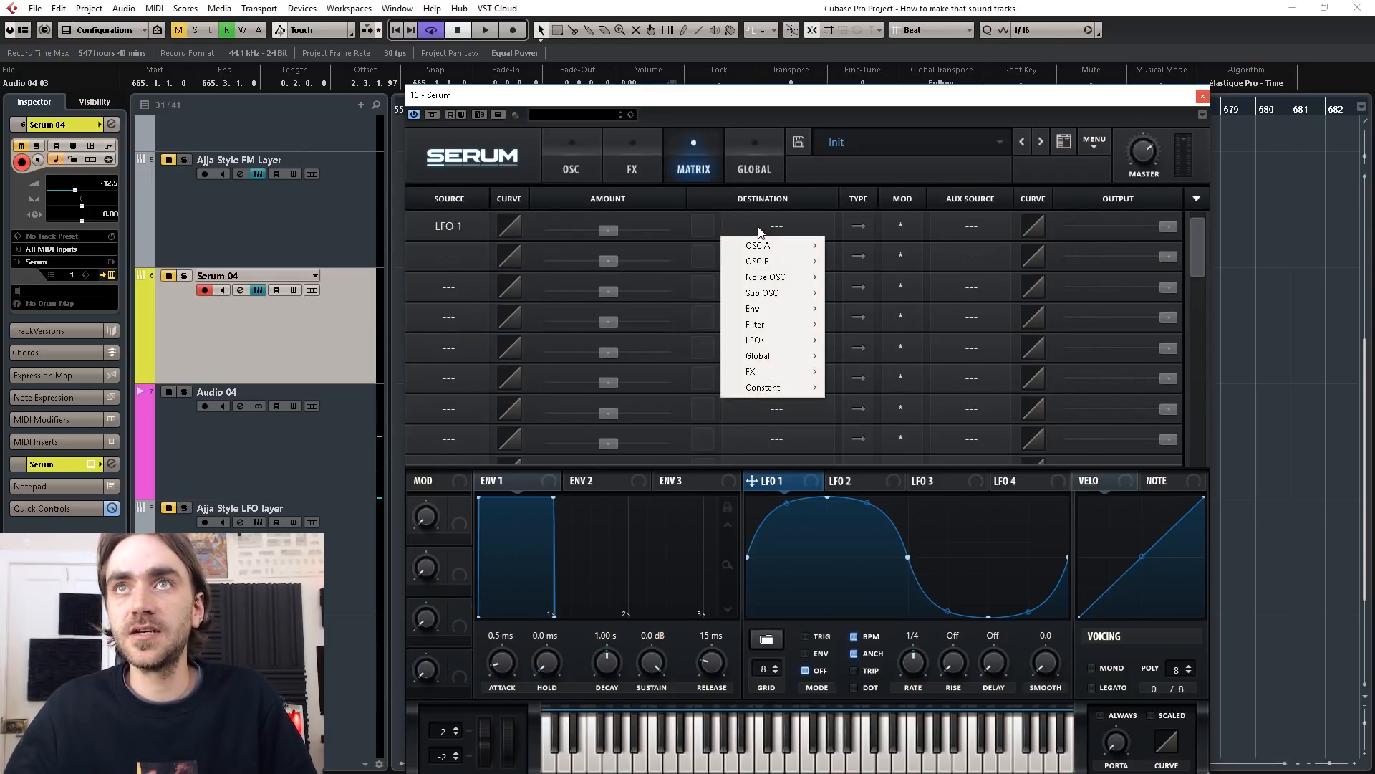
pyautogui.moveTo(759, 245)
pyautogui.click(871, 276)
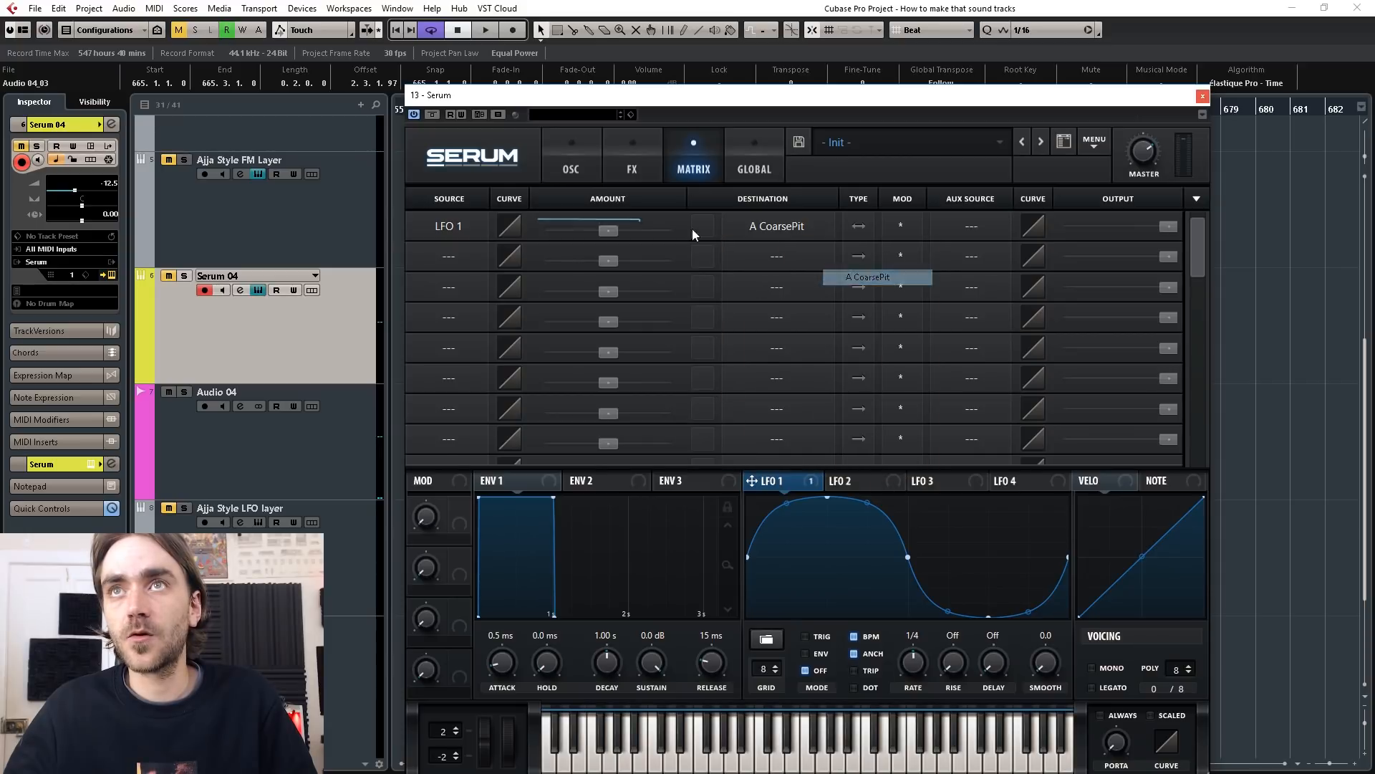
pyautogui.moveTo(599, 230); pyautogui.dragTo(648, 235)
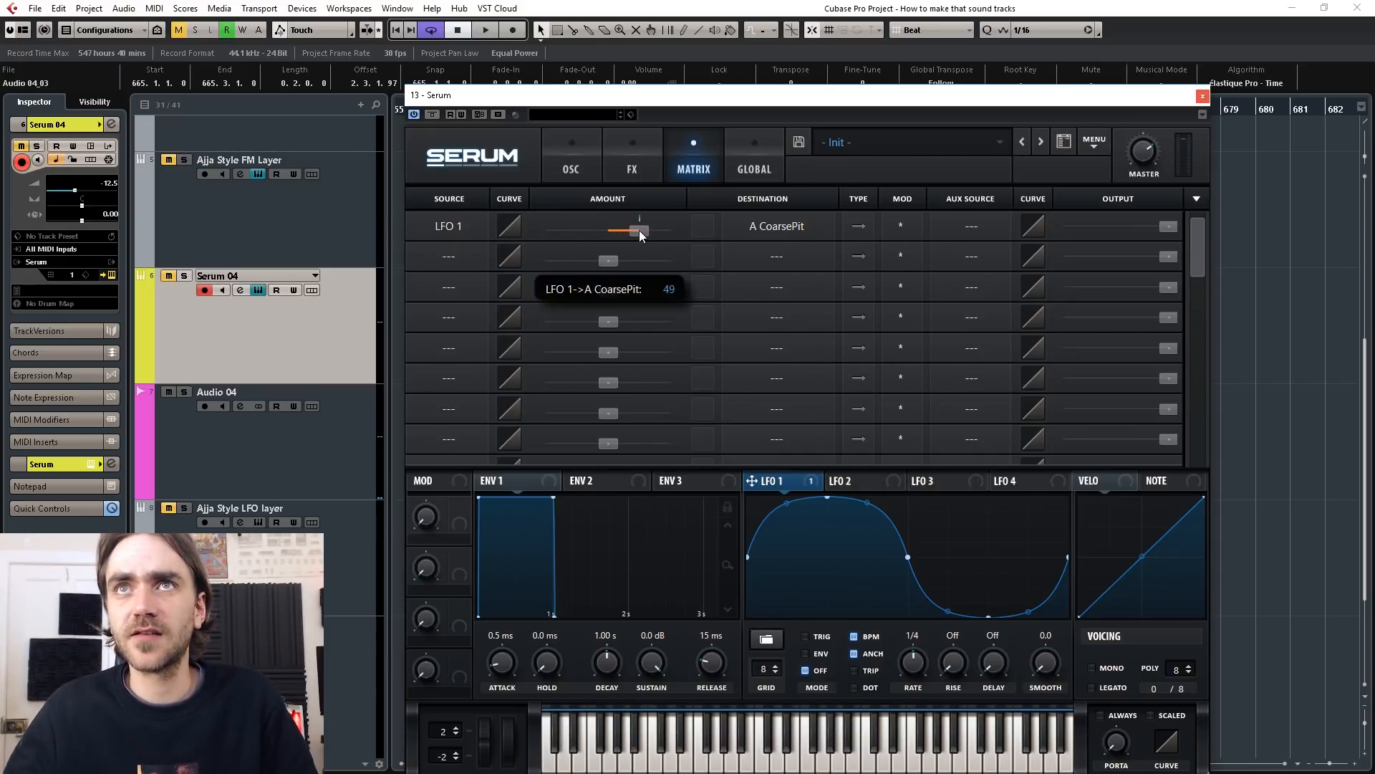
pyautogui.click(573, 143)
pyautogui.moveTo(764, 255); pyautogui.dragTo(758, 275)
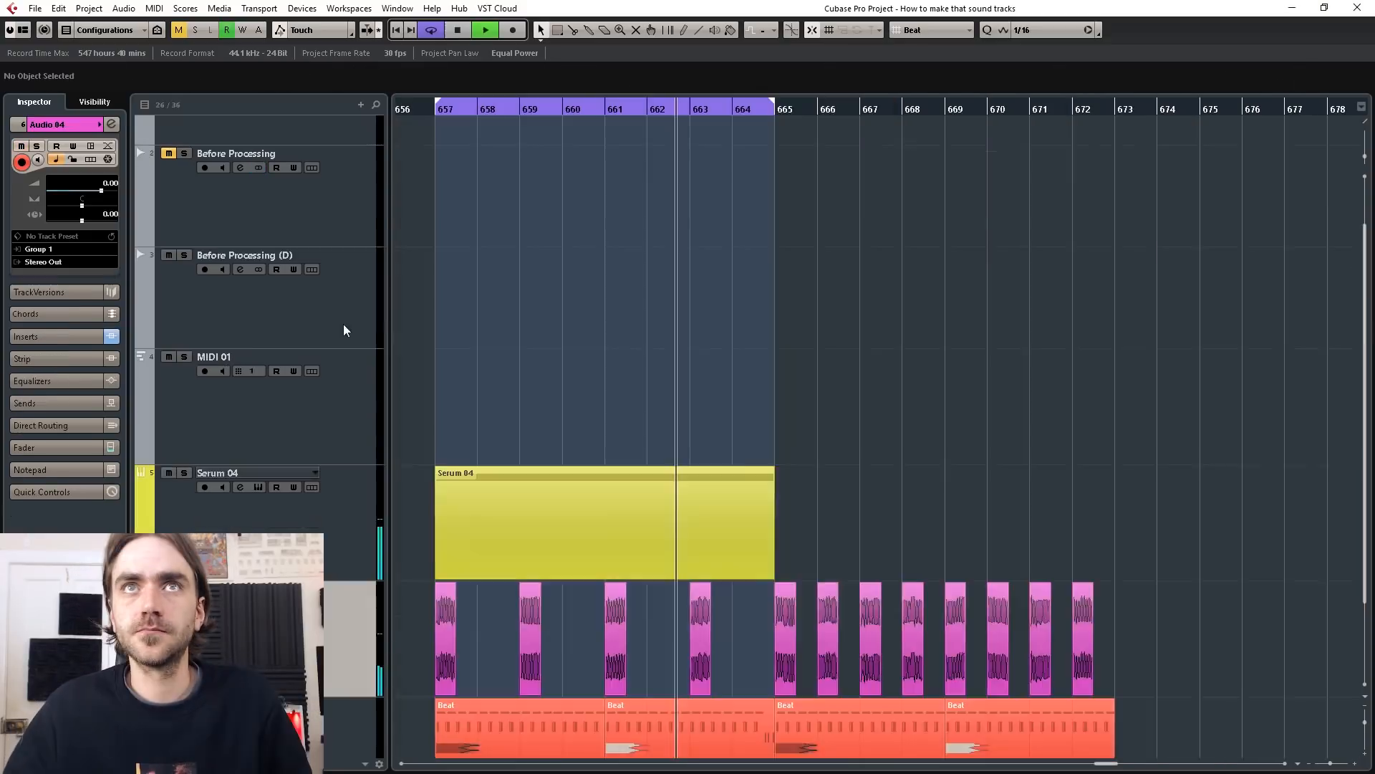
# Open the LFOTool insert on the Serum 04 track and set its volume routing to LFO 5.
pyautogui.scroll(1, 414, 356)
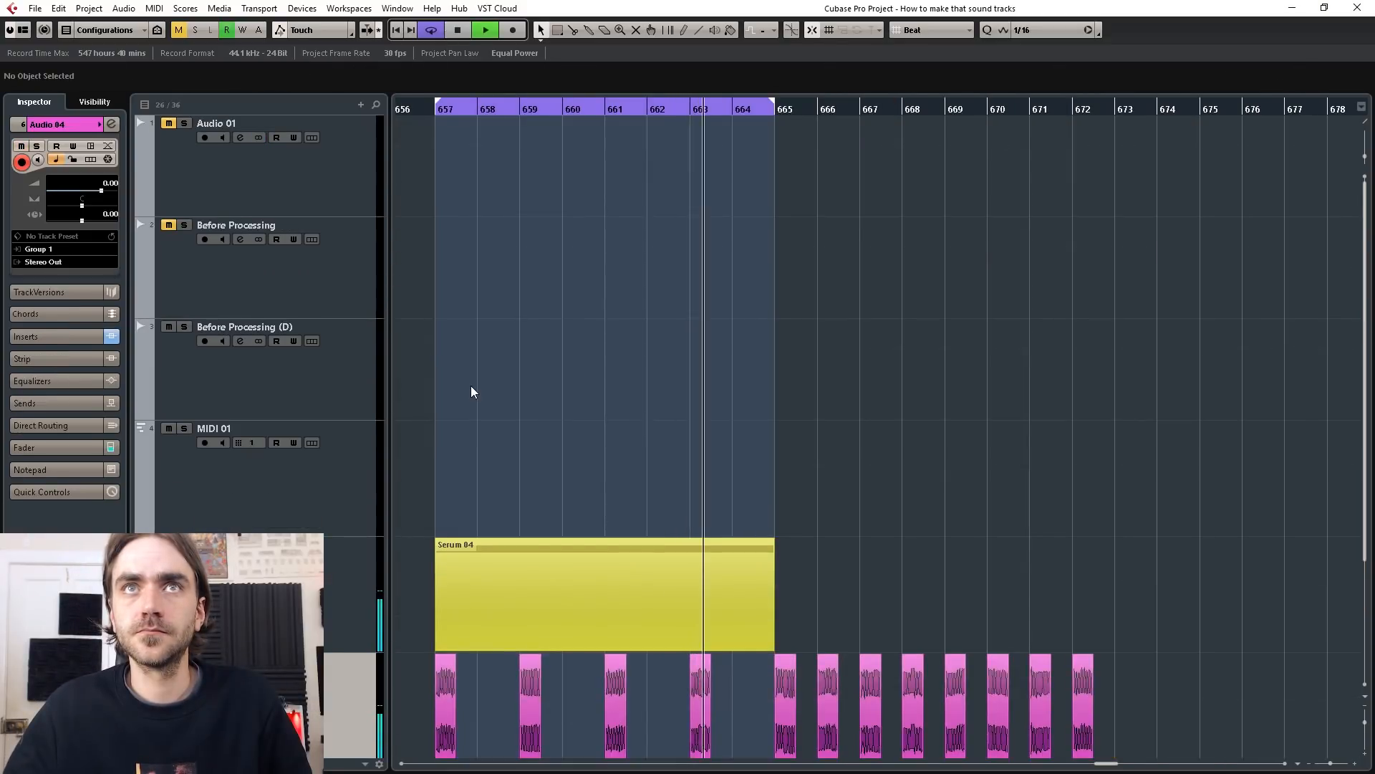
pyautogui.scroll(-2, 474, 389)
pyautogui.scroll(-1, 474, 388)
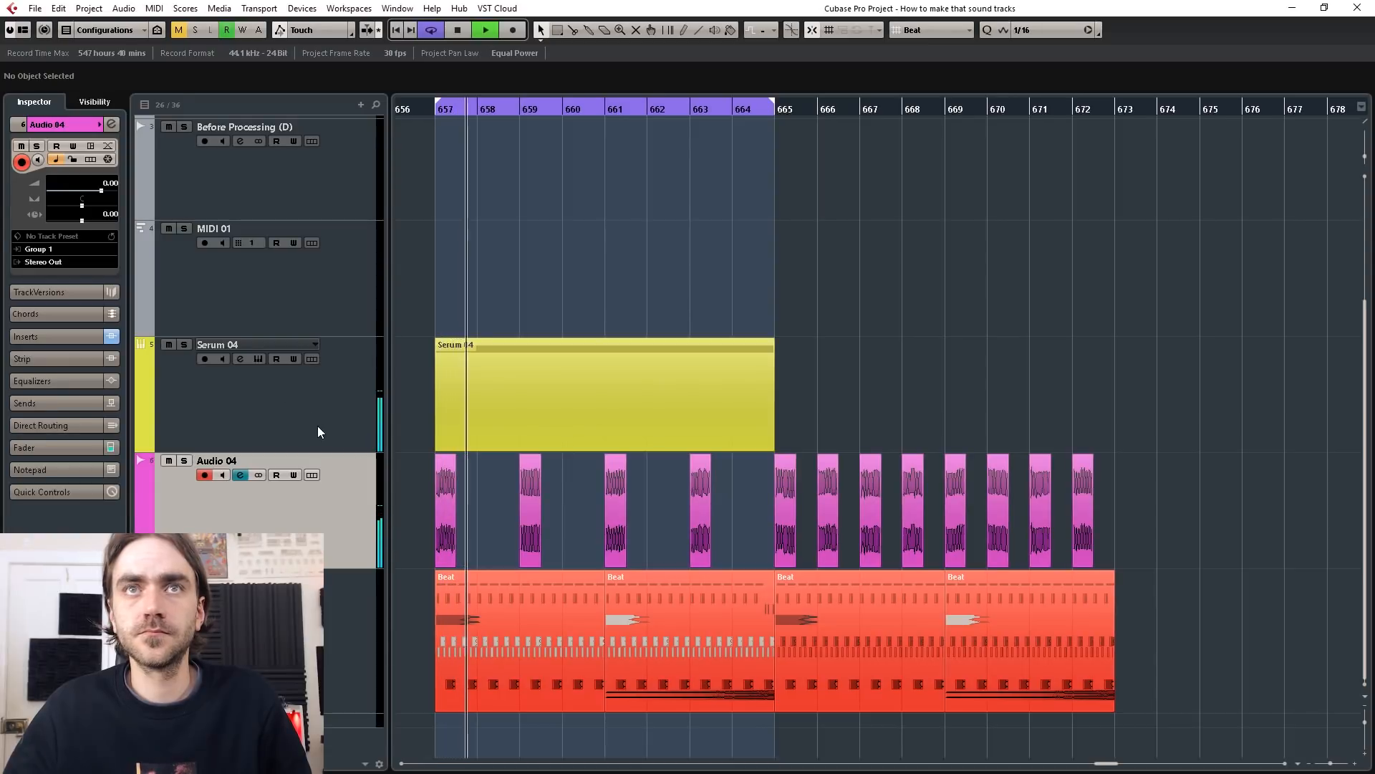
pyautogui.click(250, 427)
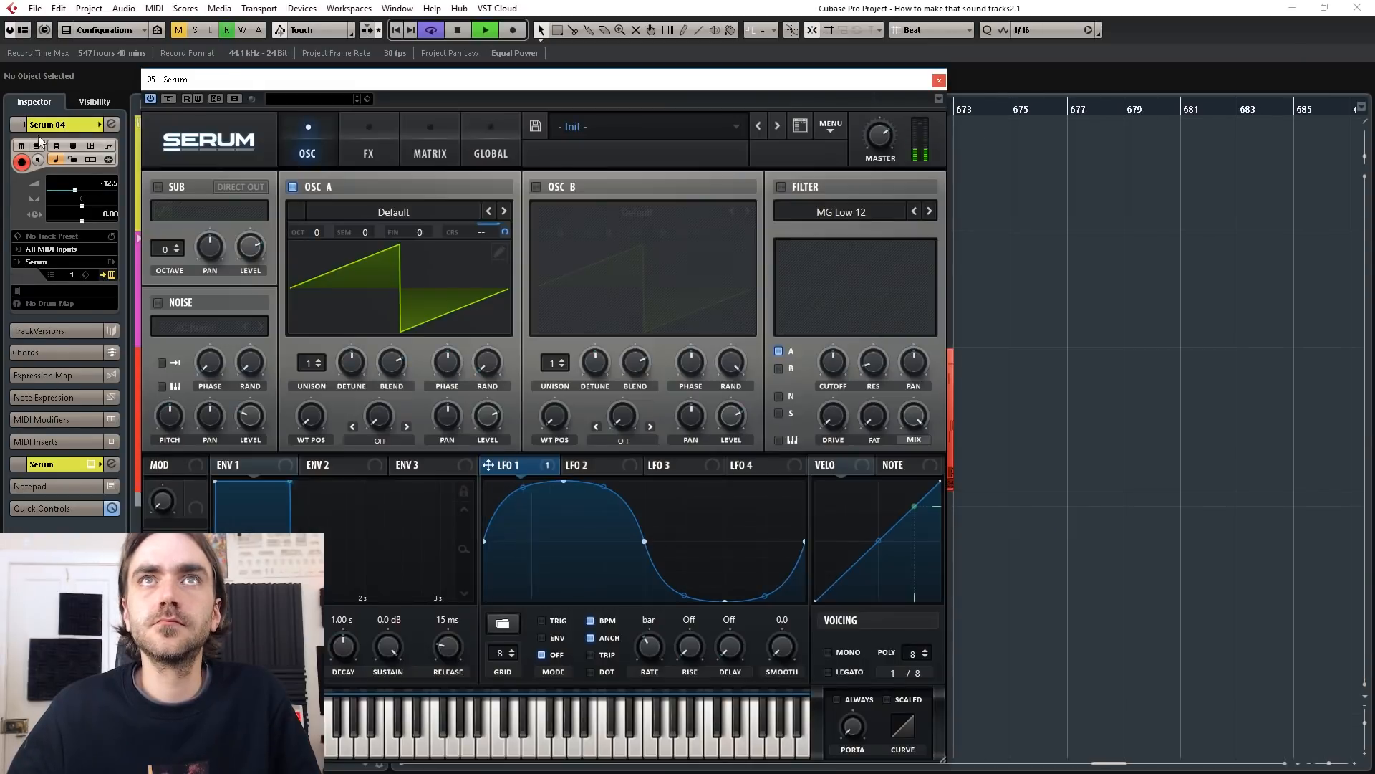
pyautogui.click(111, 125)
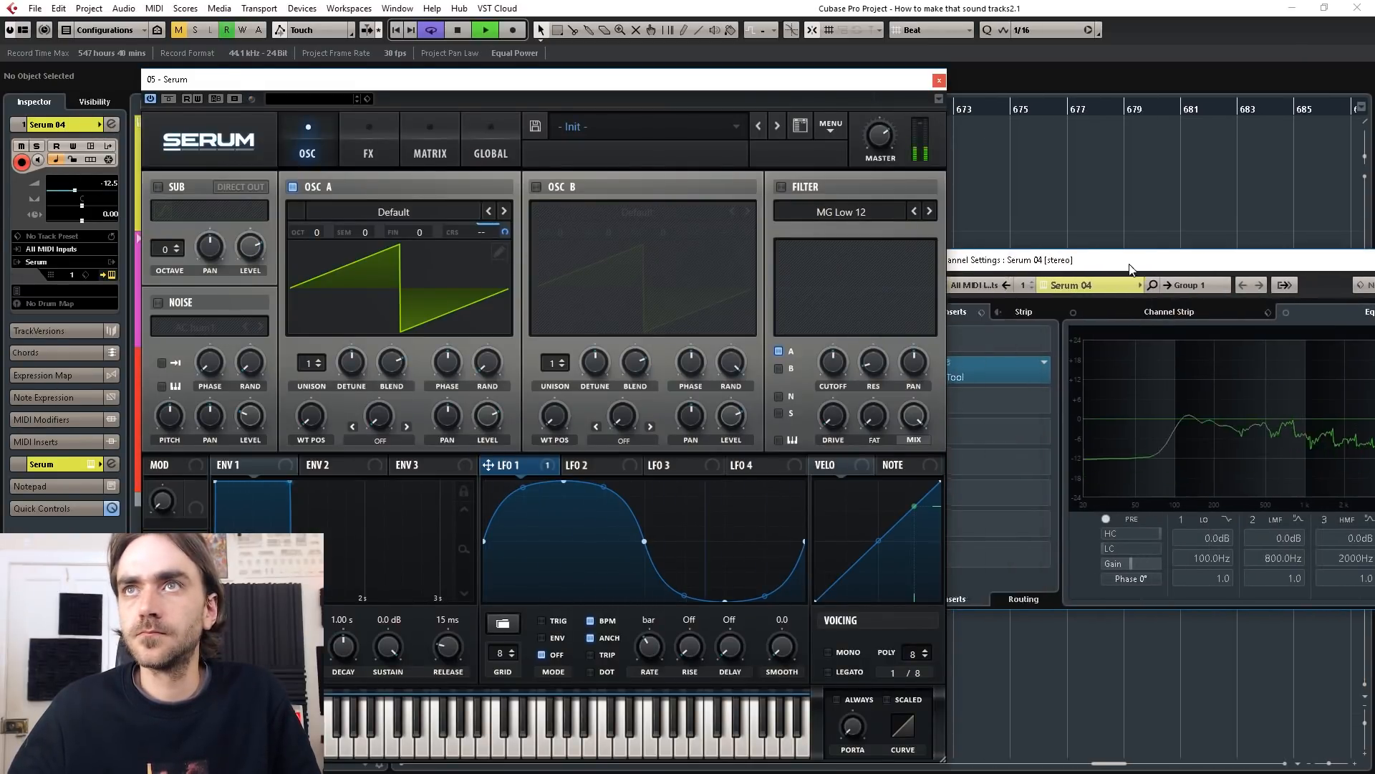
pyautogui.click(1024, 362)
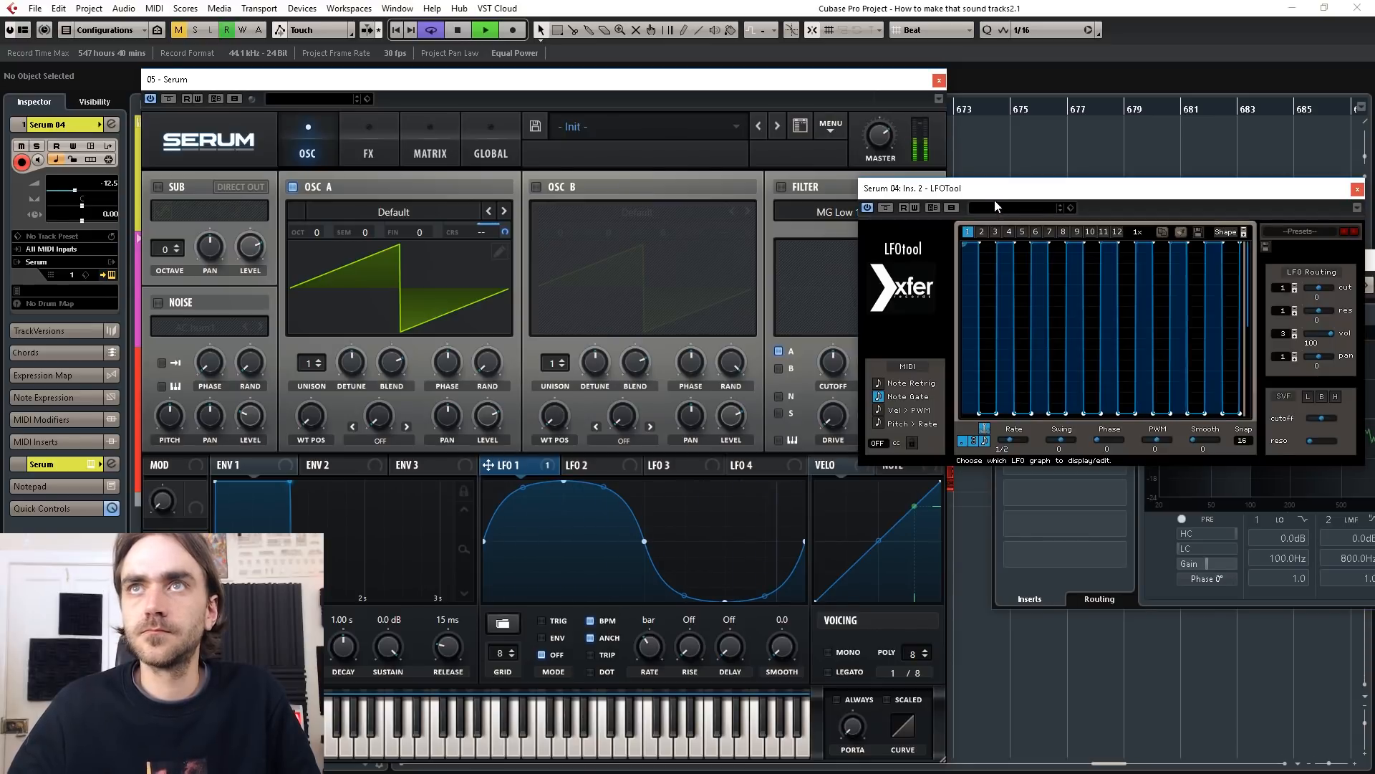
pyautogui.click(1295, 331)
pyautogui.click(1294, 331)
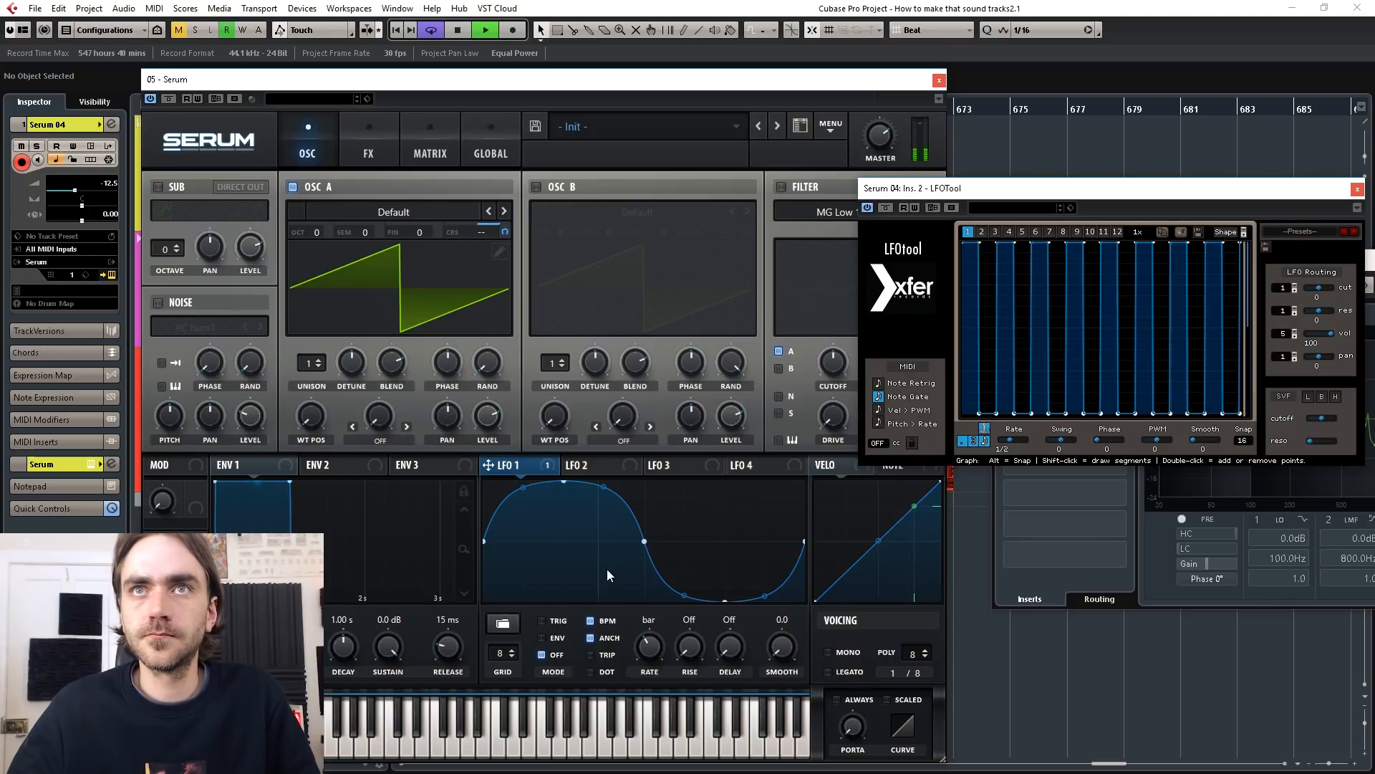
# Adjust LFO 1's rate and its depth on oscillator A's coarse pitch, and turn off the LFO's BPM sync.
pyautogui.moveTo(653, 658)
pyautogui.mouseDown()
pyautogui.moveTo(658, 607)
pyautogui.moveTo(659, 677)
pyautogui.mouseUp()
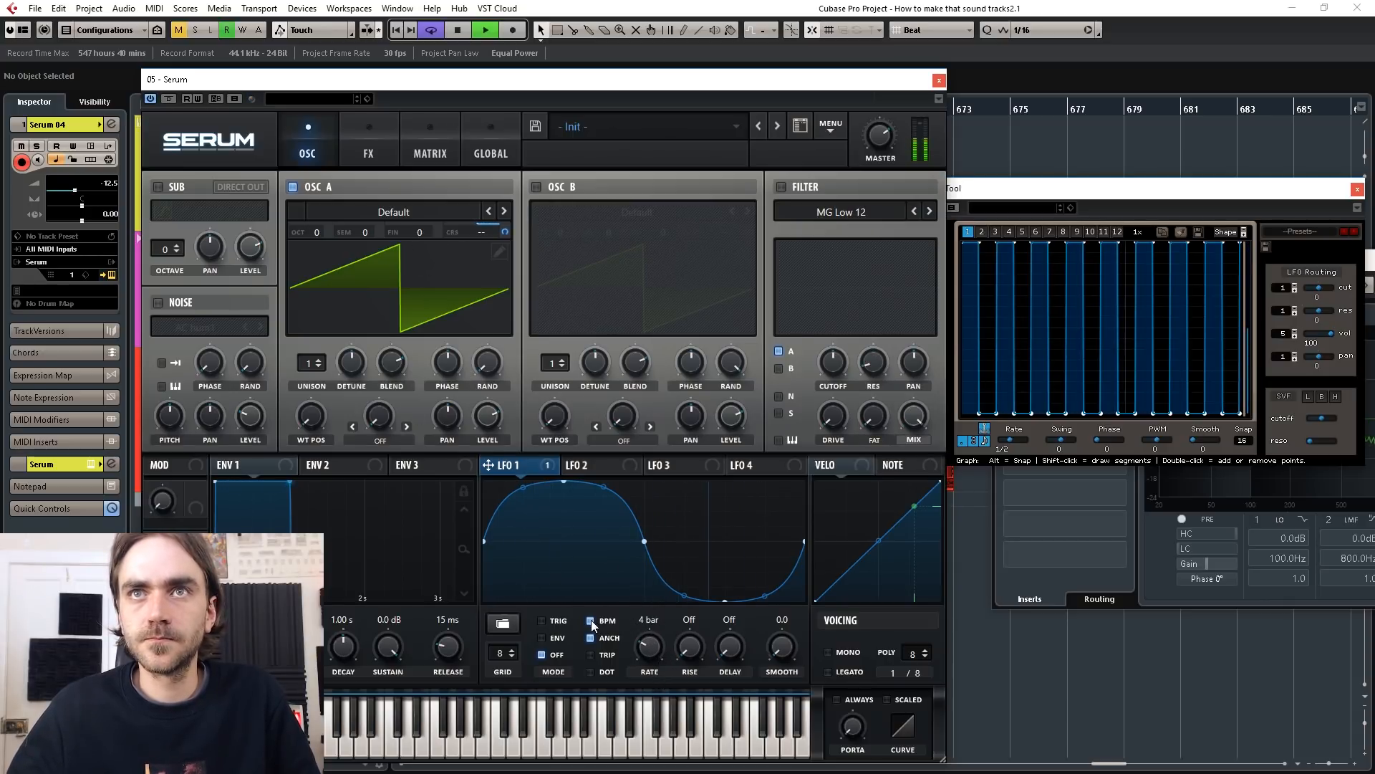
pyautogui.moveTo(505, 227)
pyautogui.moveTo(504, 227); pyautogui.dragTo(504, 223)
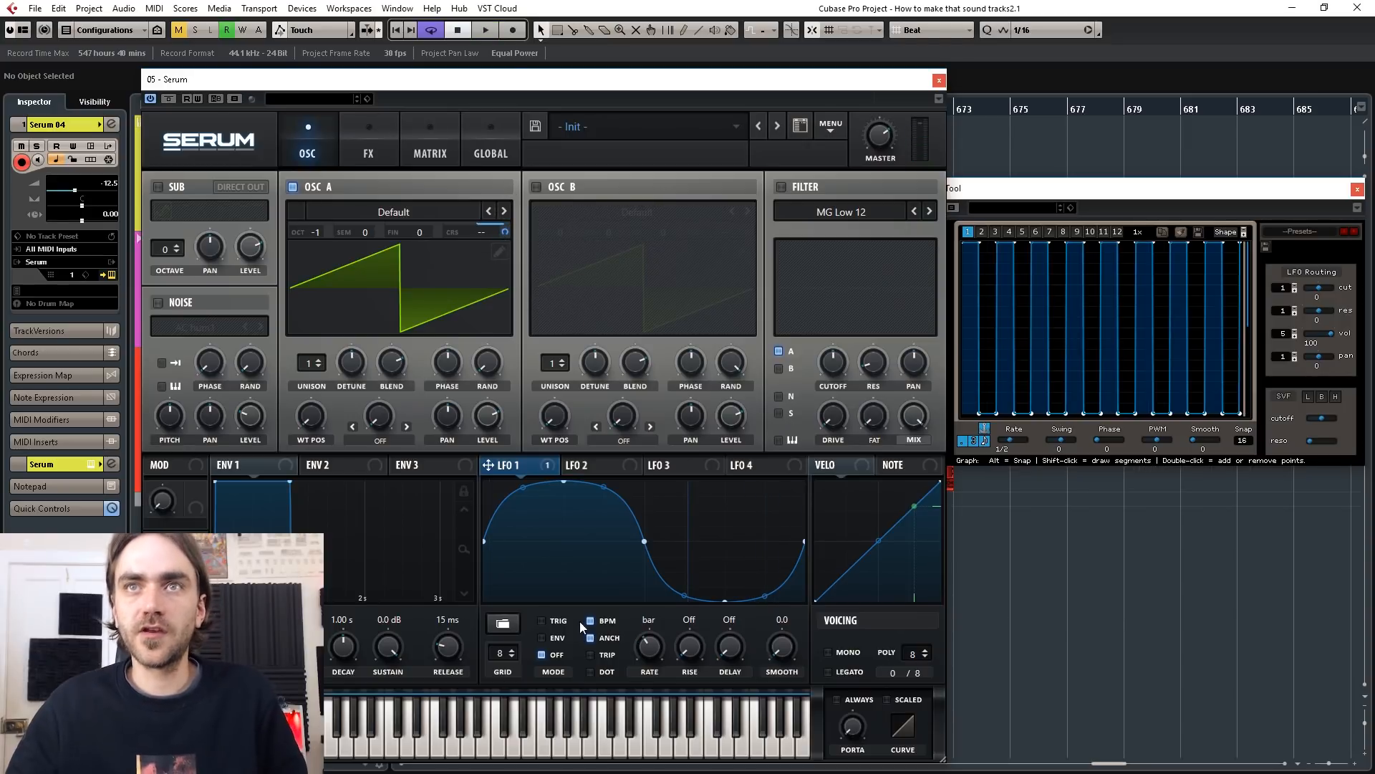
pyautogui.click(590, 622)
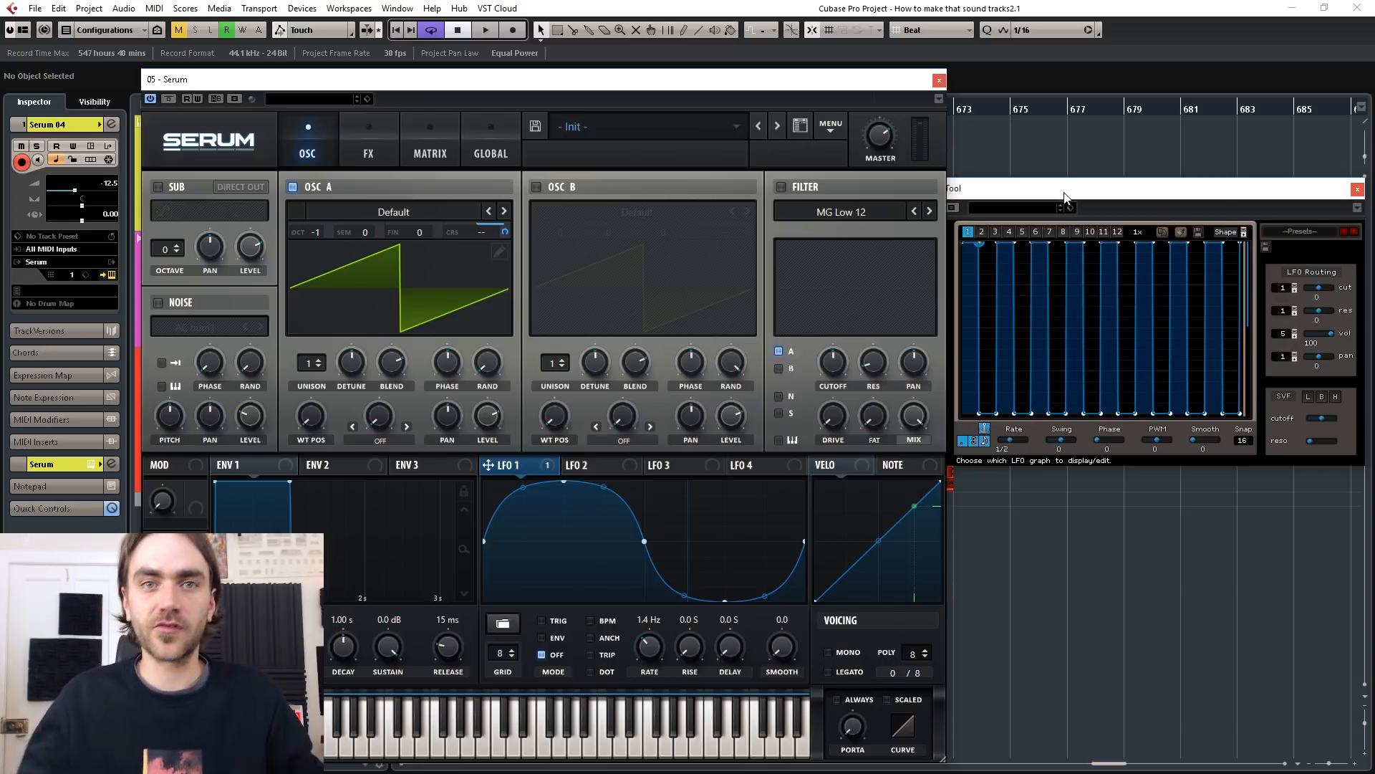
# Enable Serum's filter as Band 24, raise its resonance and drive, and modulate its cutoff with LFO 1.
pyautogui.click(781, 186)
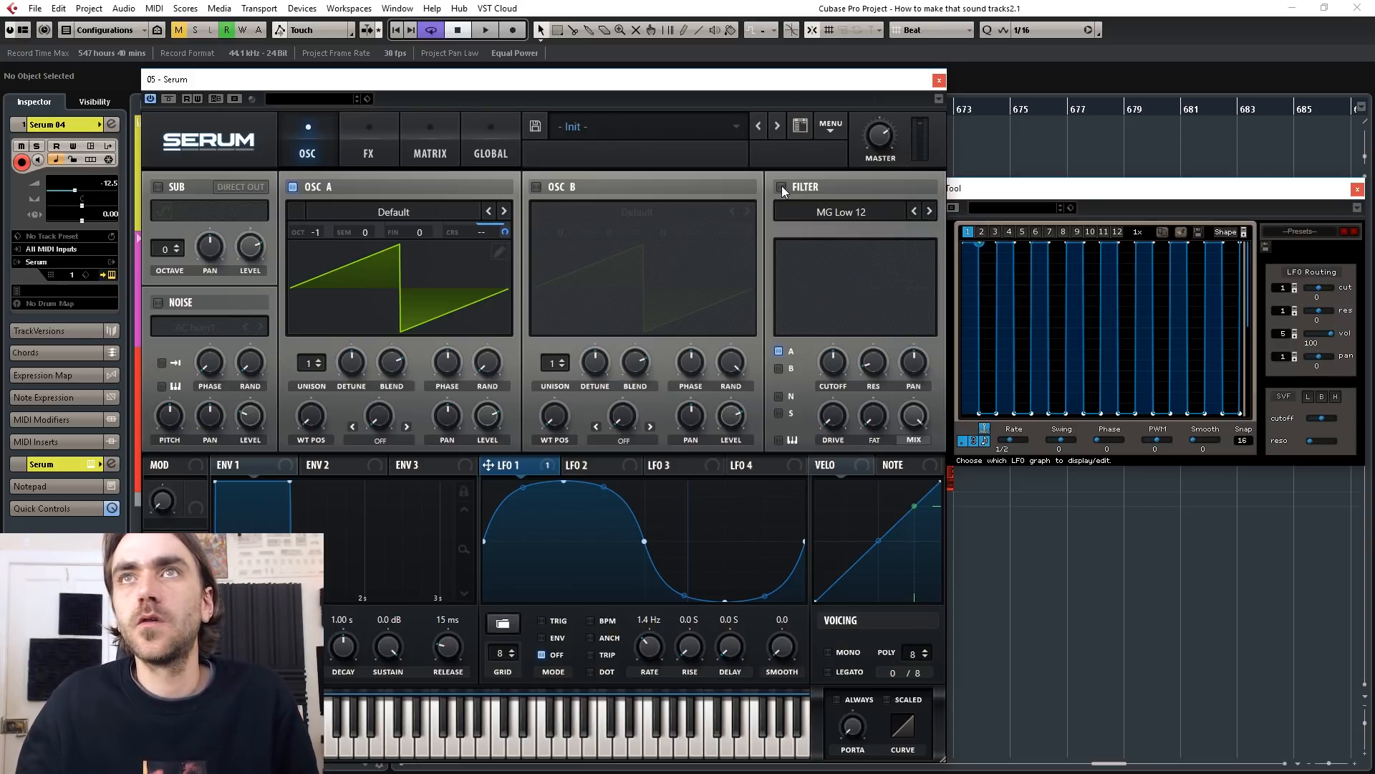
pyautogui.click(822, 213)
pyautogui.moveTo(810, 229)
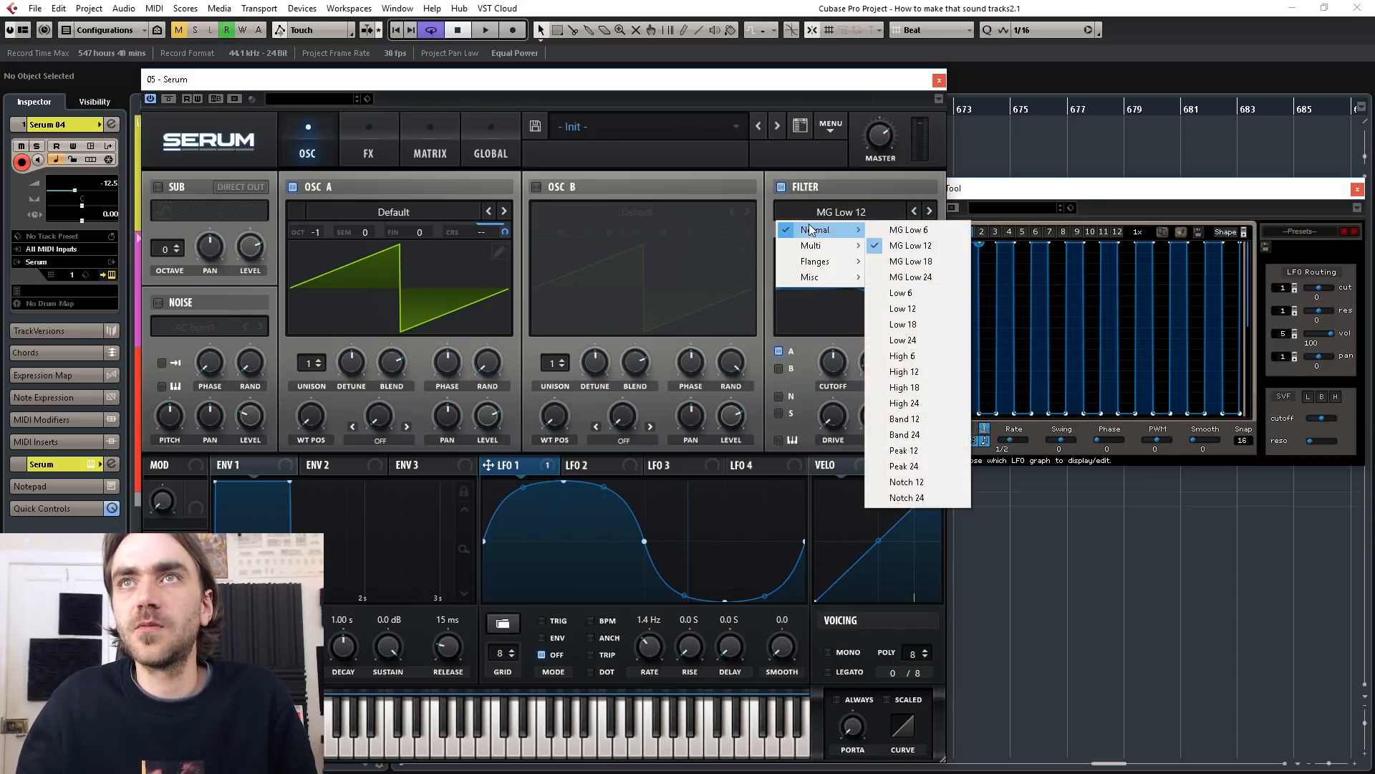
pyautogui.click(925, 435)
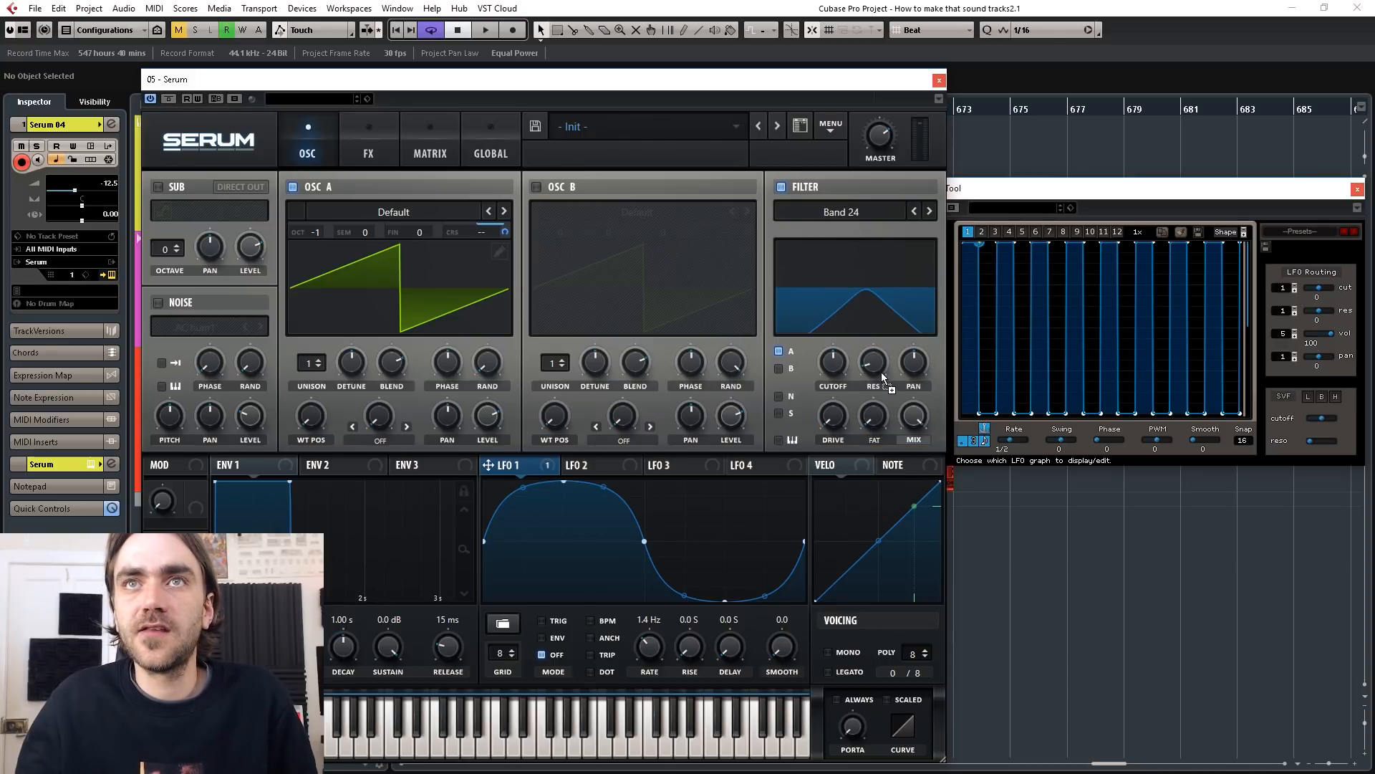
pyautogui.moveTo(873, 369); pyautogui.dragTo(870, 358)
pyautogui.moveTo(833, 424); pyautogui.dragTo(874, 387)
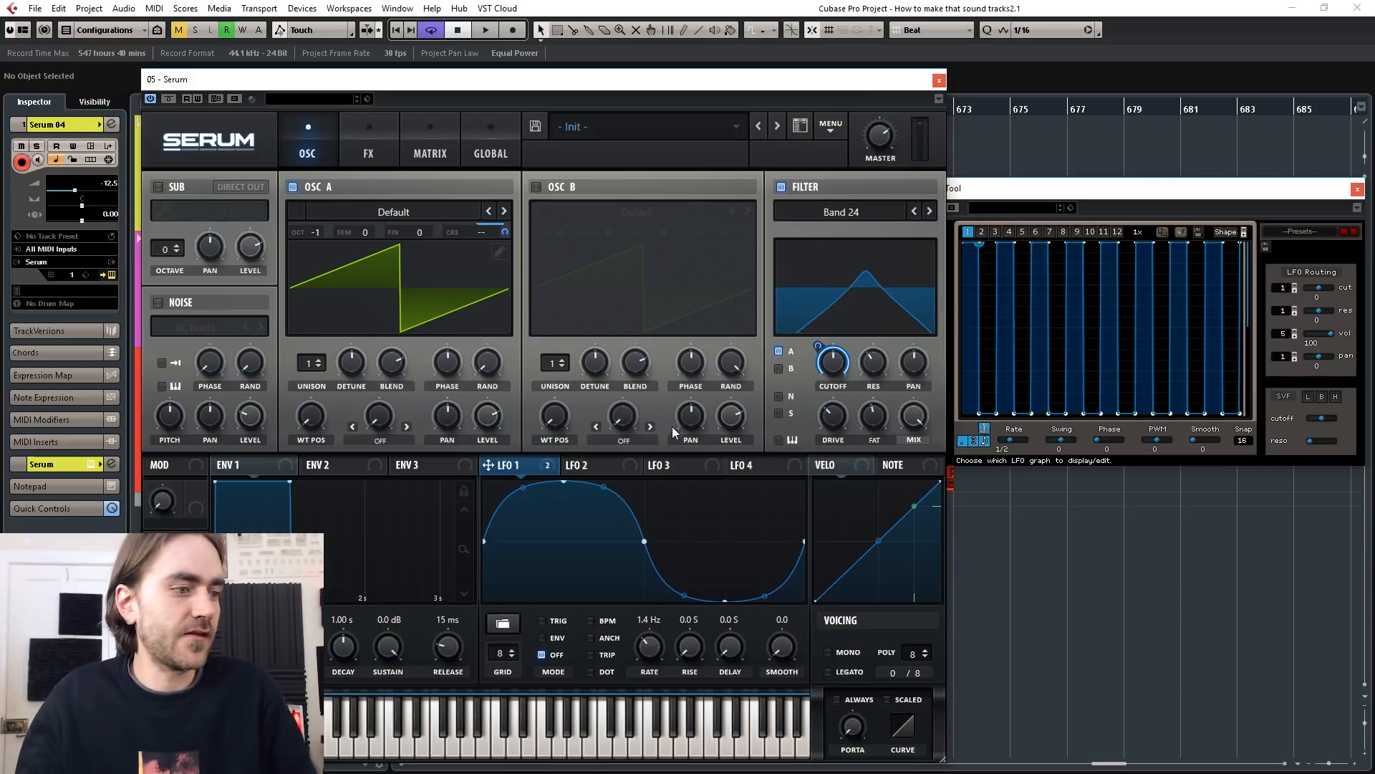
# Set LFO 1's rate to 0.8 Hz during playback and adjust the filter cutoff and its LFO 1 modulation depth.
pyautogui.press('space')
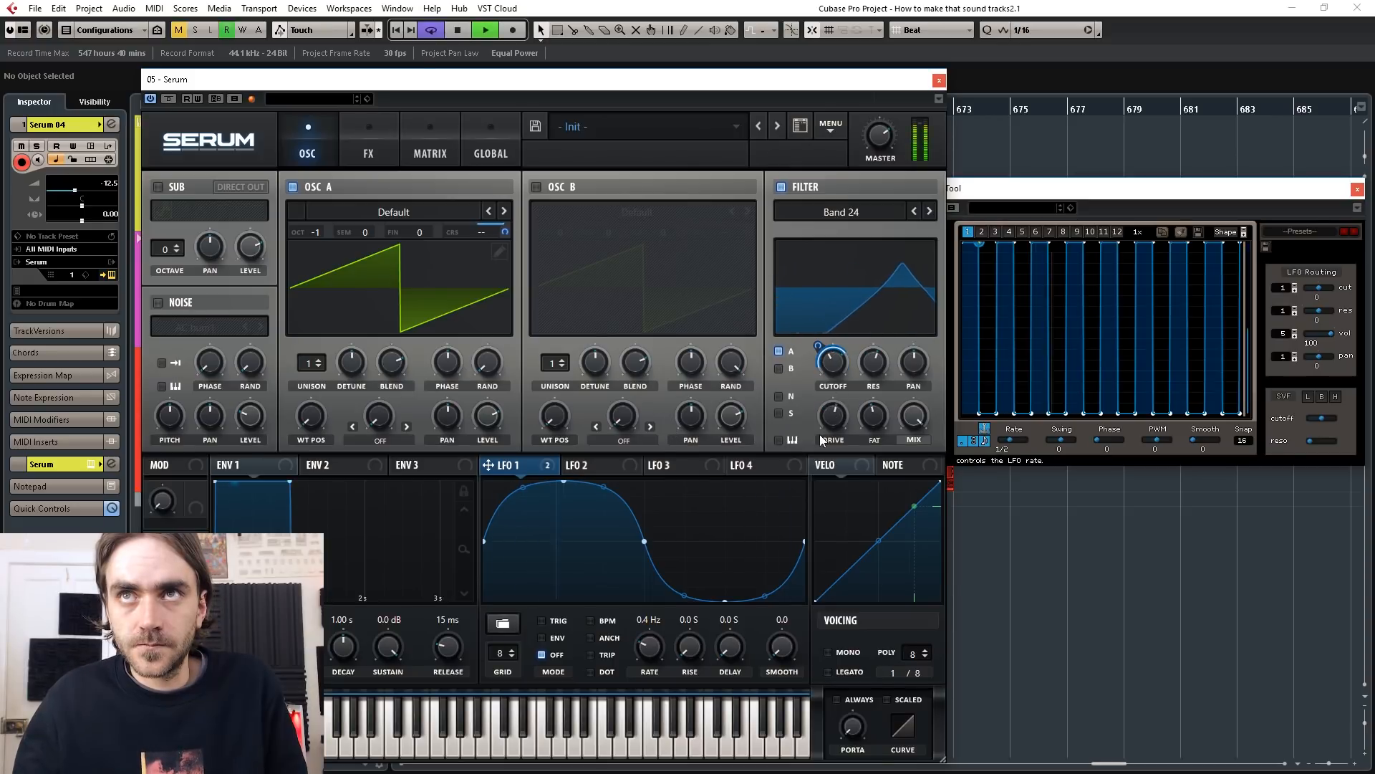
pyautogui.moveTo(649, 646); pyautogui.dragTo(654, 665)
pyautogui.moveTo(818, 346); pyautogui.dragTo(805, 428)
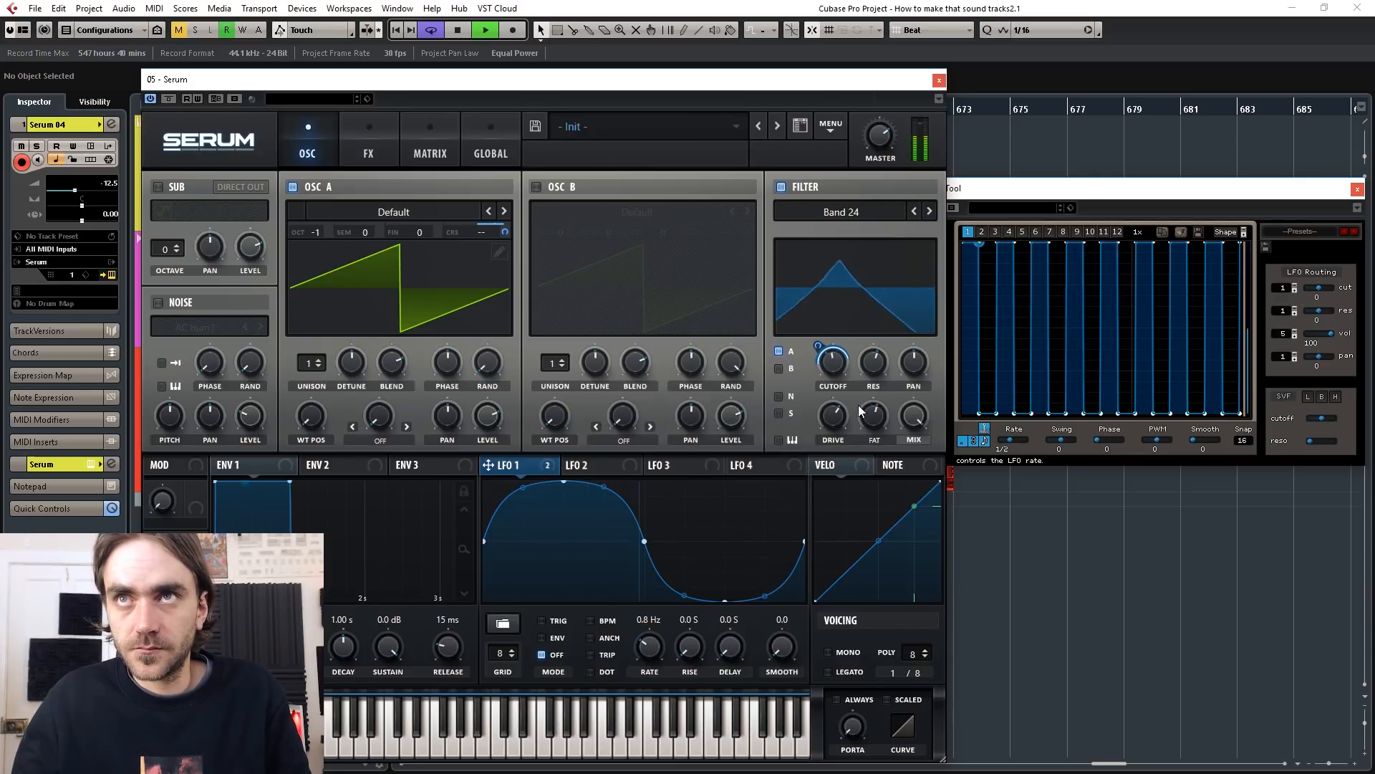
pyautogui.moveTo(818, 345); pyautogui.dragTo(817, 338)
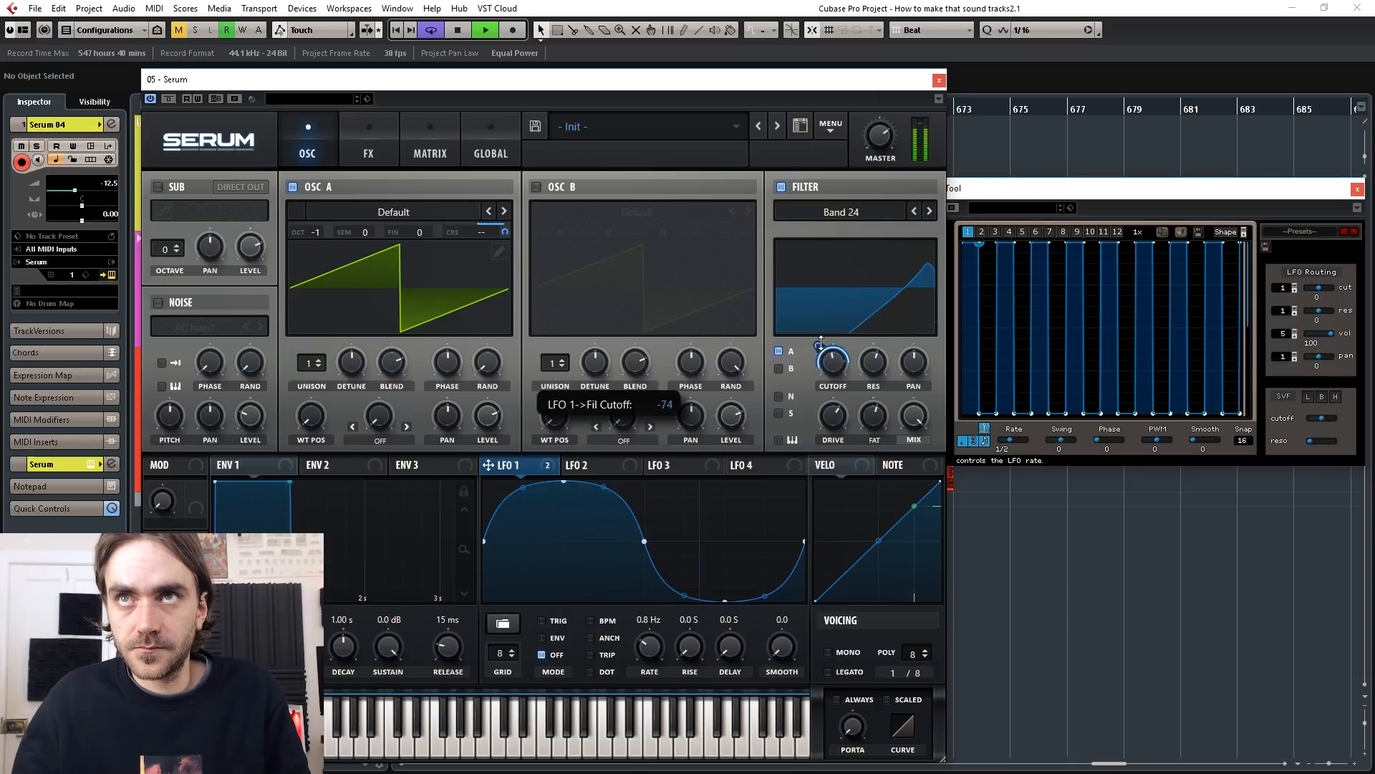
pyautogui.moveTo(831, 367); pyautogui.dragTo(816, 353)
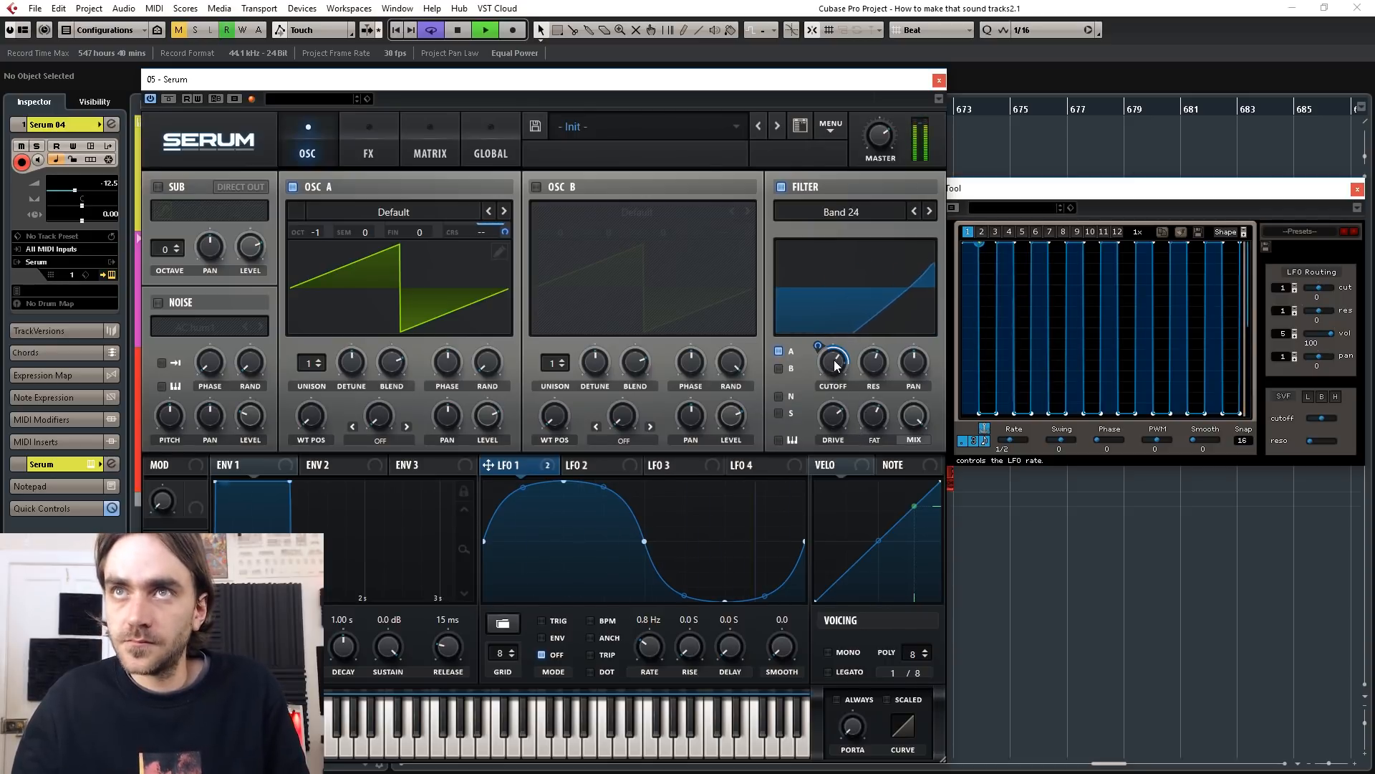
pyautogui.press('space')
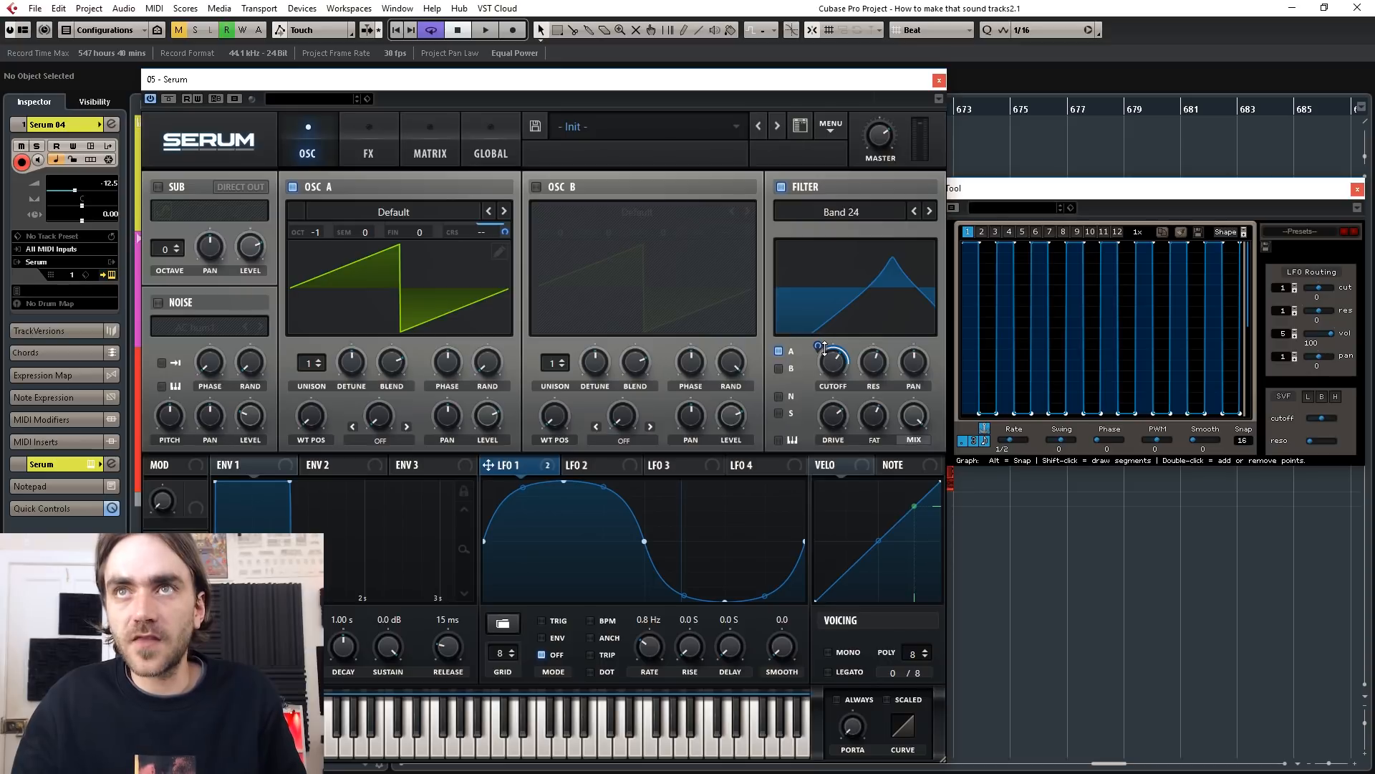
pyautogui.moveTo(819, 347); pyautogui.dragTo(826, 280)
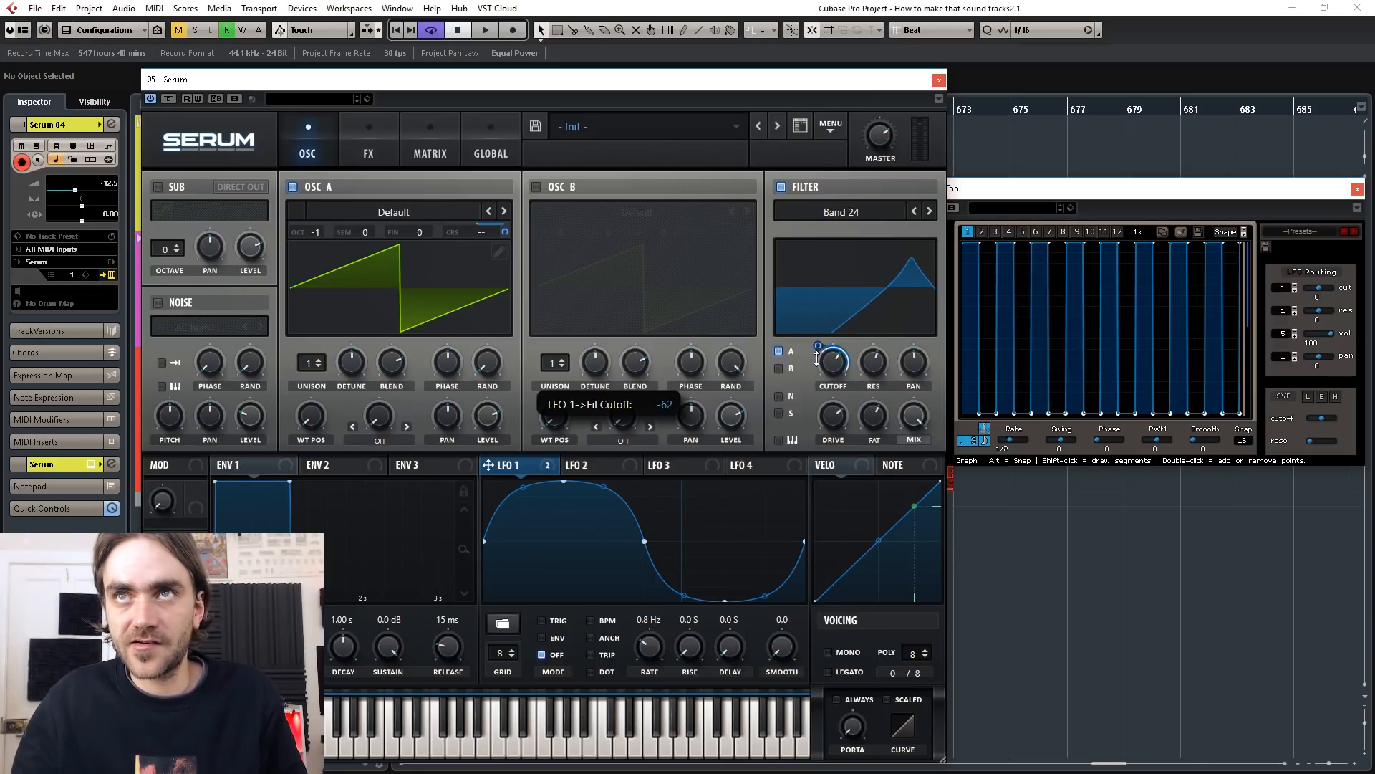
pyautogui.moveTo(817, 359); pyautogui.dragTo(819, 351)
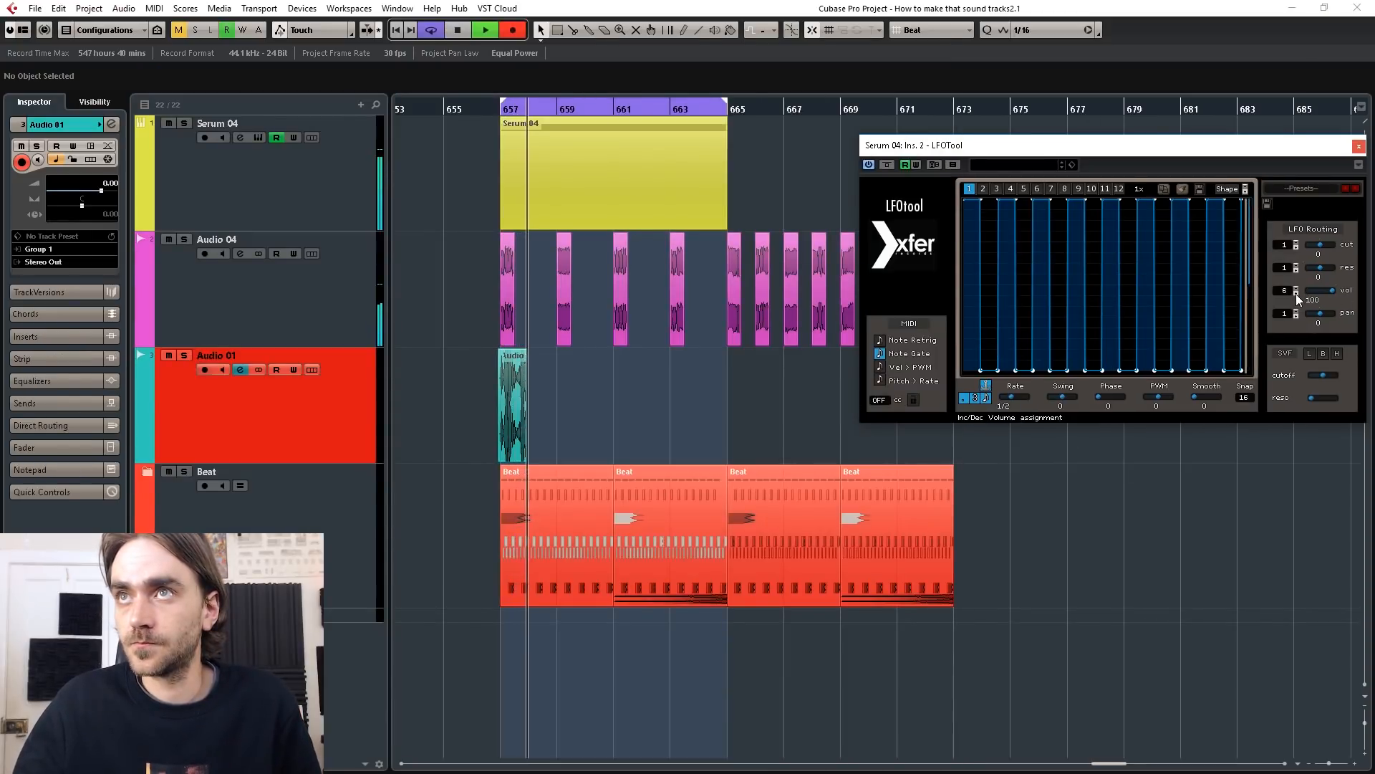
# Switch LFOTool's volume routing through LFOs 6, 4, 3, 1, 2 and back to 6 while recording onto the Audio 01 track.
pyautogui.click(1296, 290)
pyautogui.click(1297, 289)
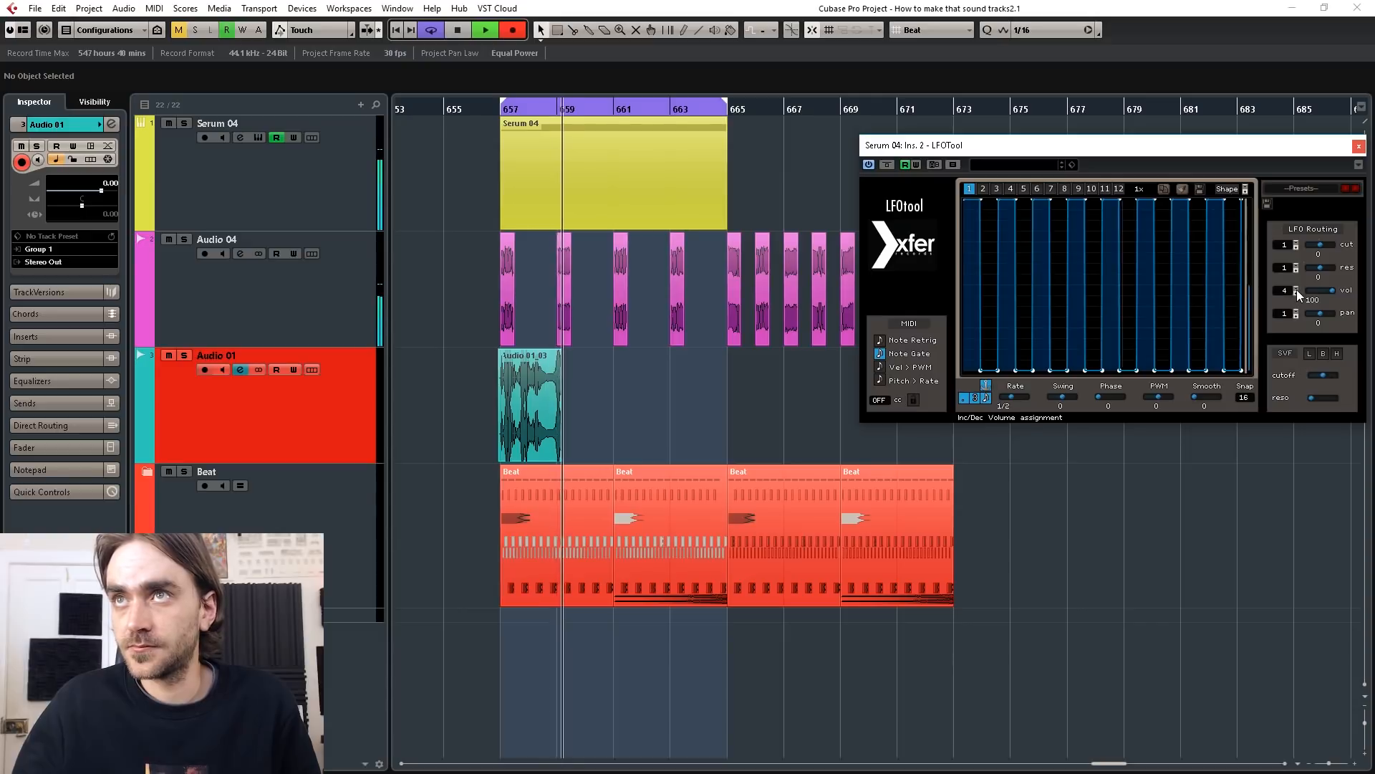
pyautogui.click(1296, 294)
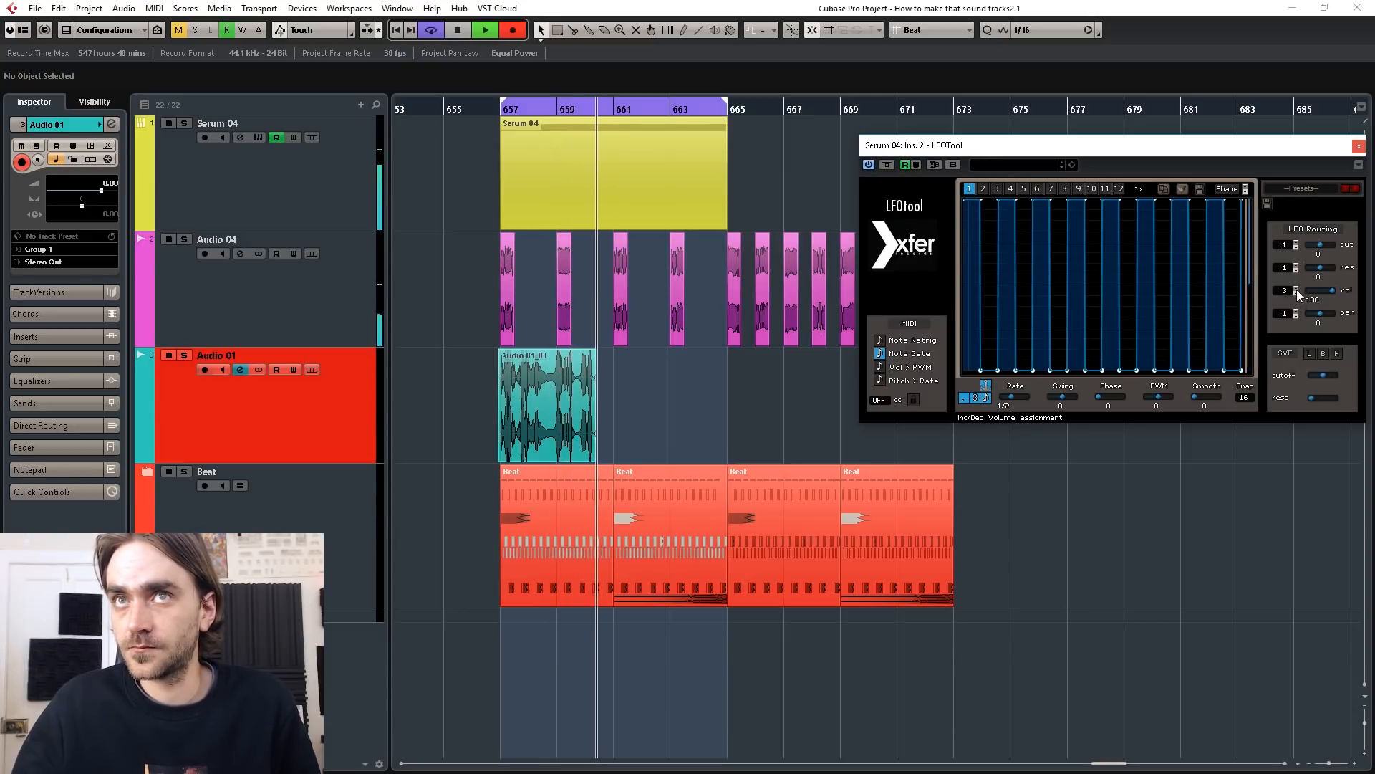
pyautogui.click(1297, 295)
pyautogui.click(1297, 295)
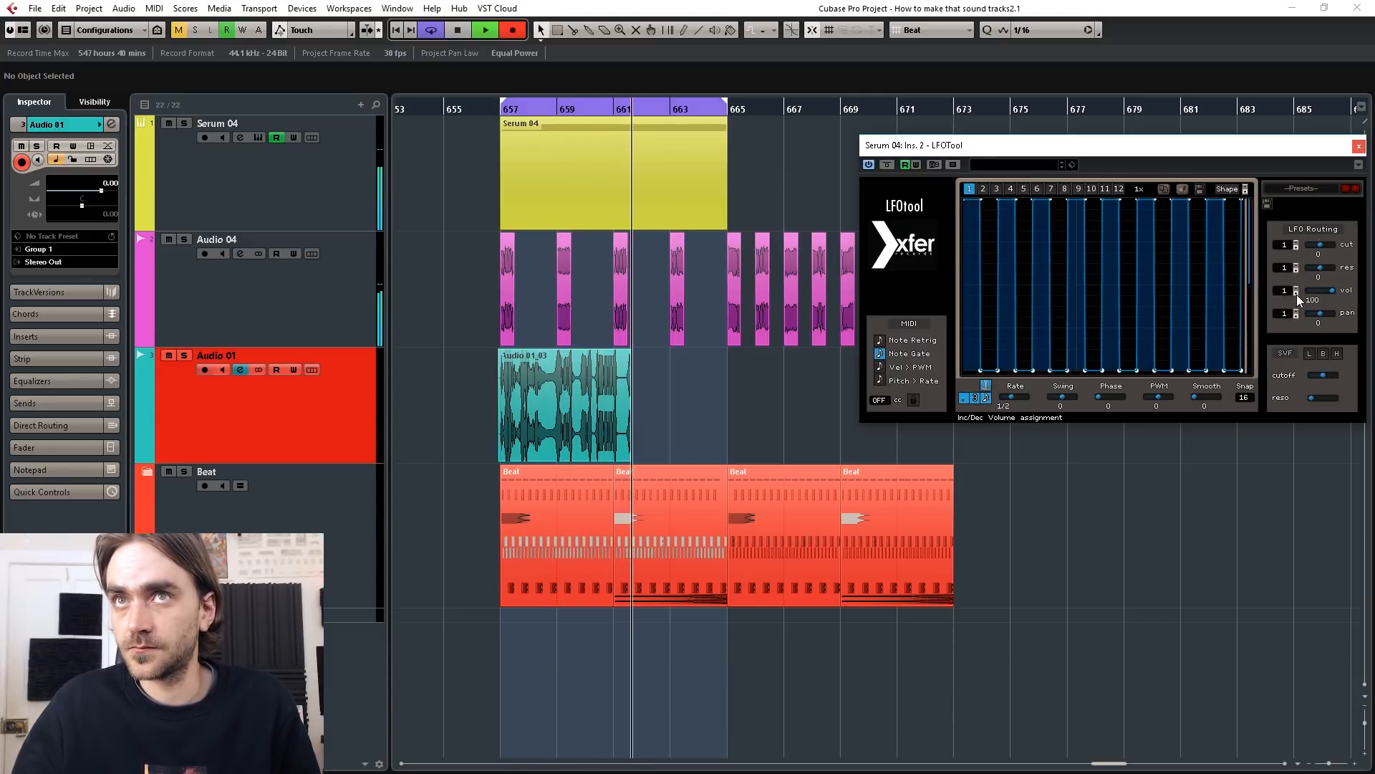
pyautogui.click(1296, 293)
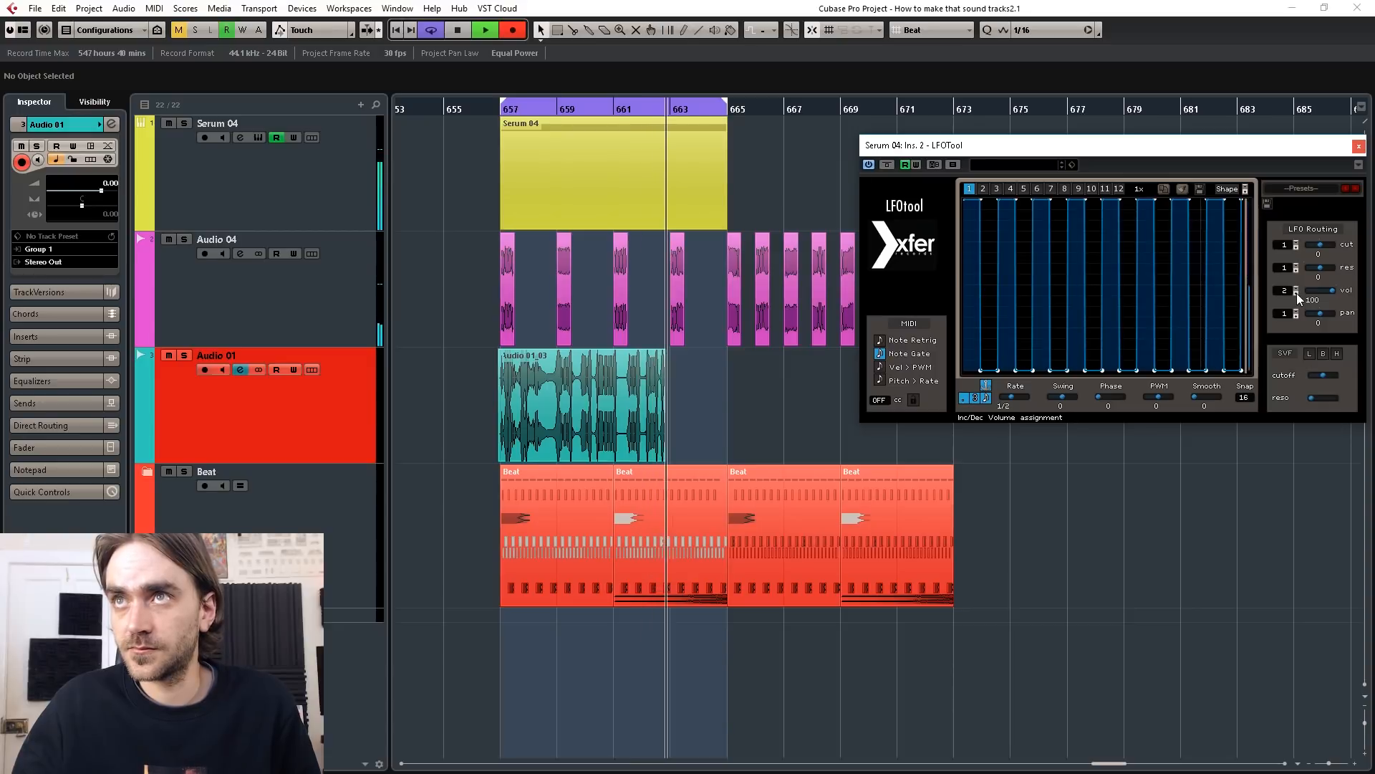
pyautogui.click(1296, 289)
pyautogui.click(1296, 289)
pyautogui.click(1296, 290)
pyautogui.click(1296, 289)
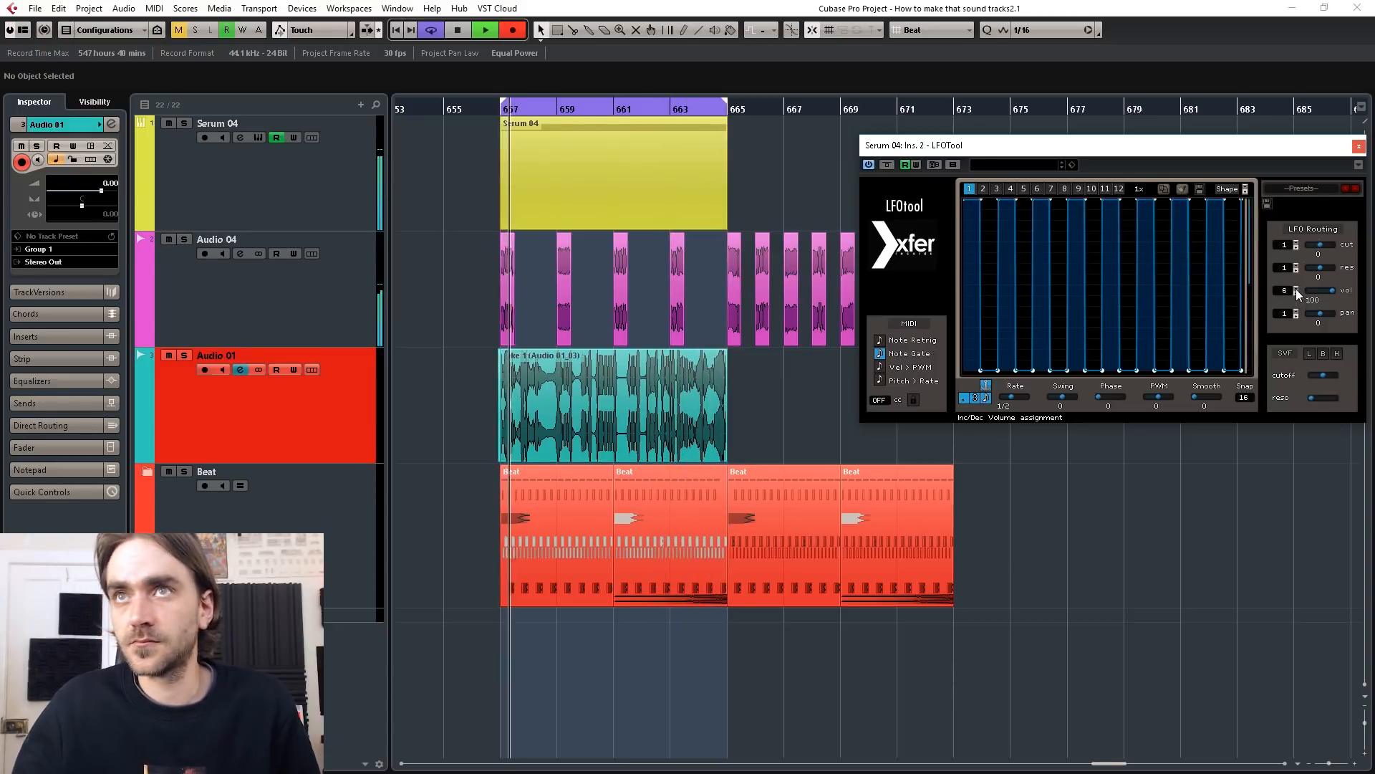
# End the Audio 01 recording, mute the Serum 04 track, and select the Audio 04 track.
pyautogui.click(313, 380)
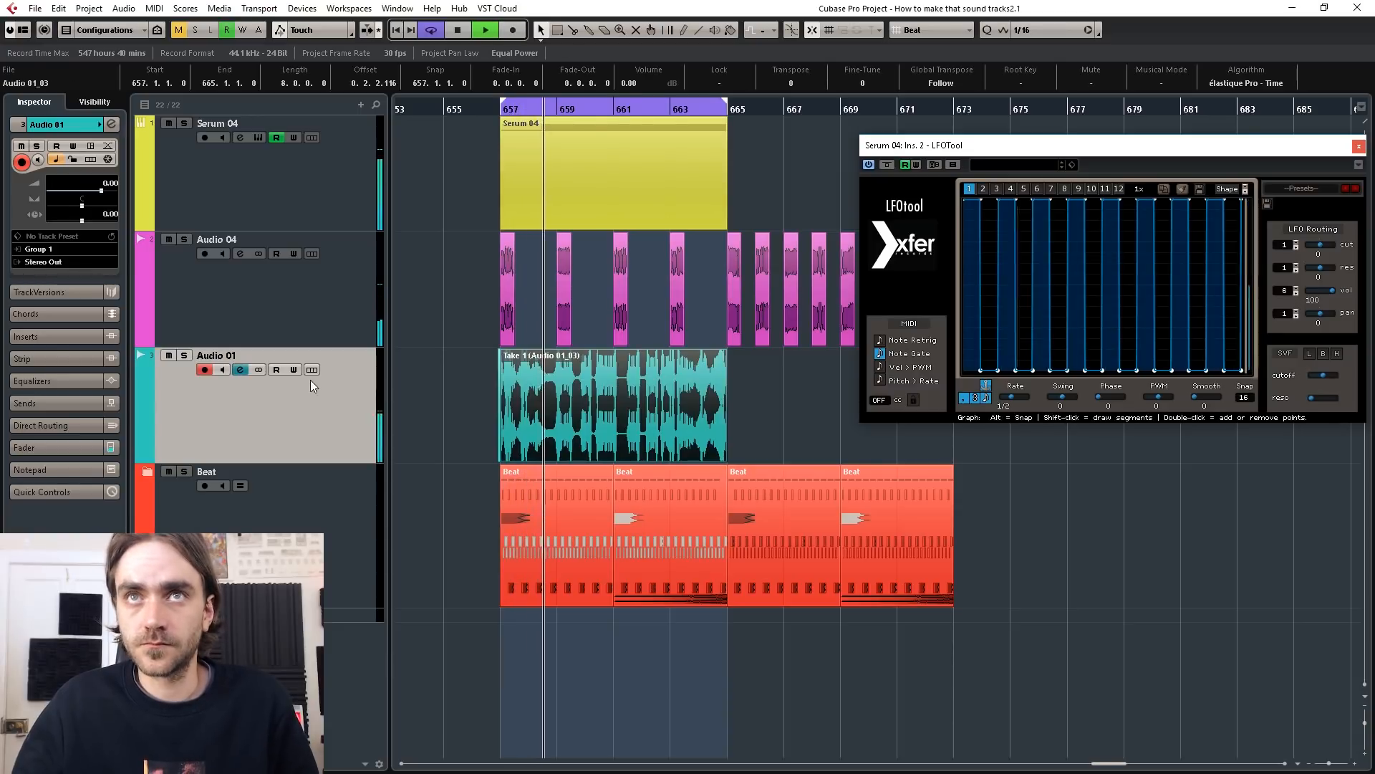
pyautogui.click(167, 123)
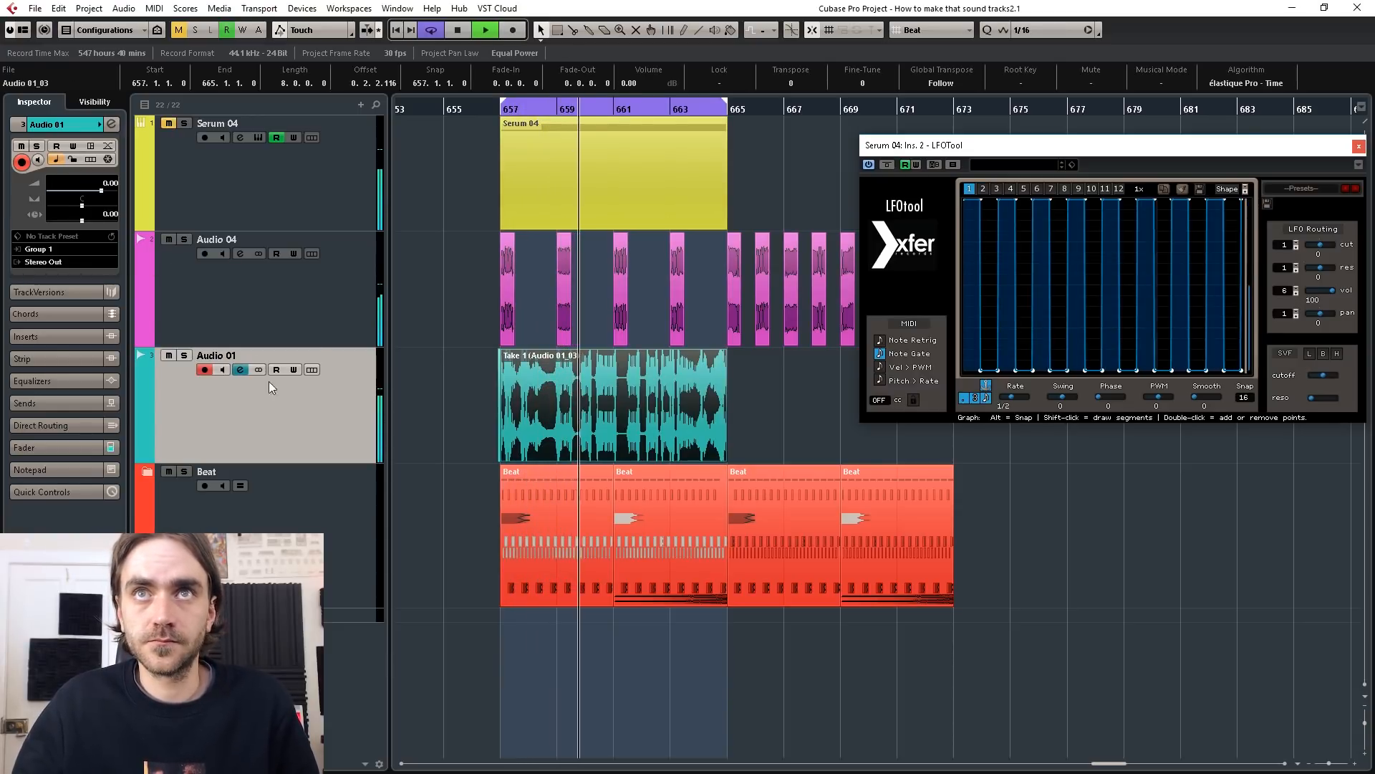
pyautogui.click(169, 280)
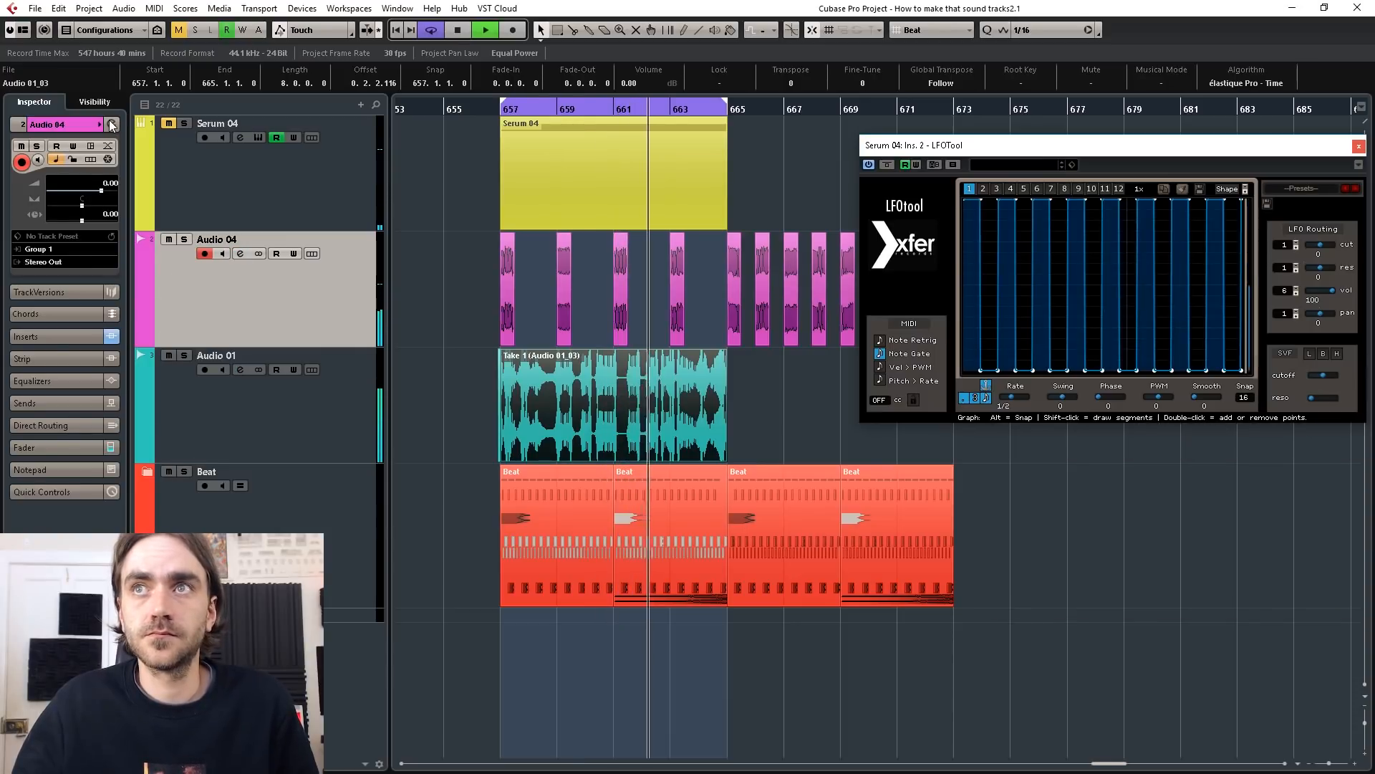
# Copy the ColourCopy insert from the Audio 04 channel to the Audio 01 channel in the MixConsole, and close the mixer and LFOTool windows.
pyautogui.press('F3')
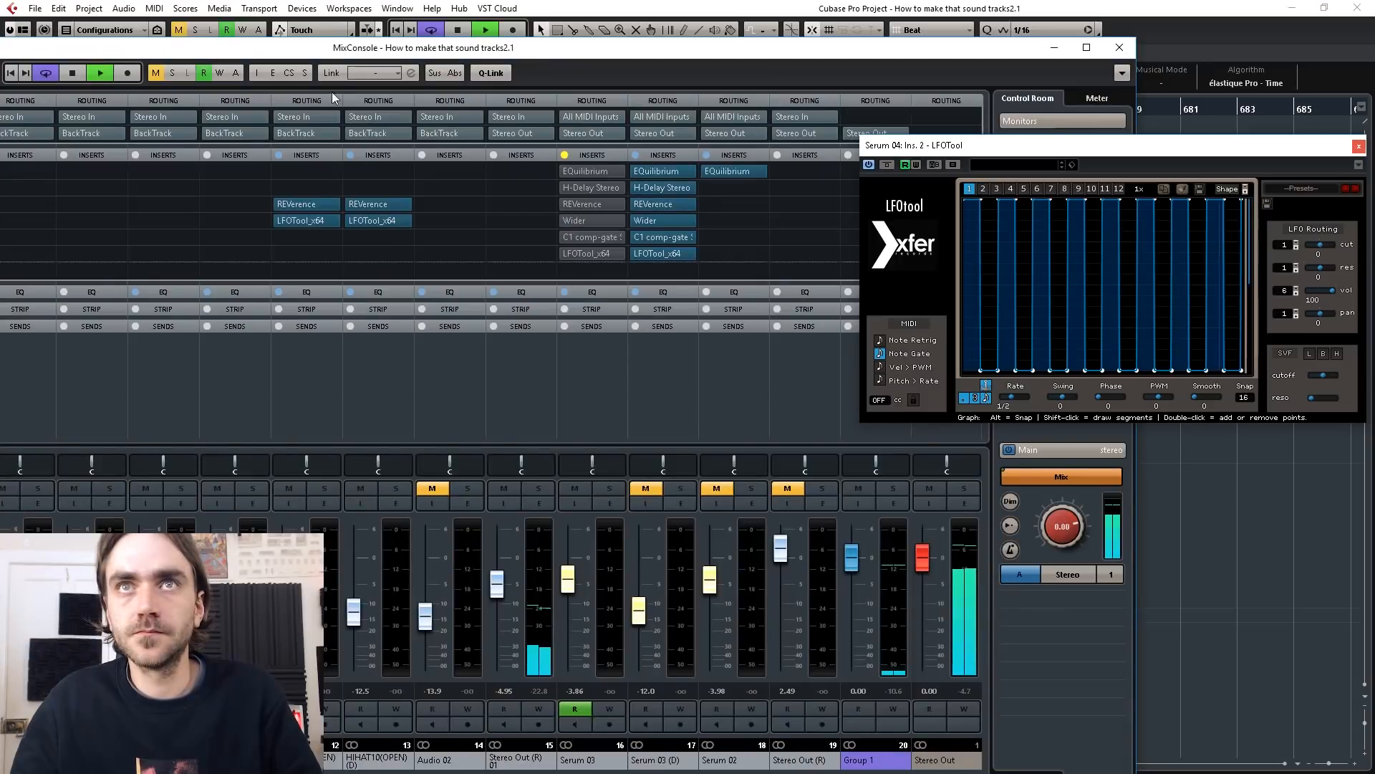
pyautogui.doubleClick(331, 47)
pyautogui.moveTo(235, 203); pyautogui.dragTo(315, 199)
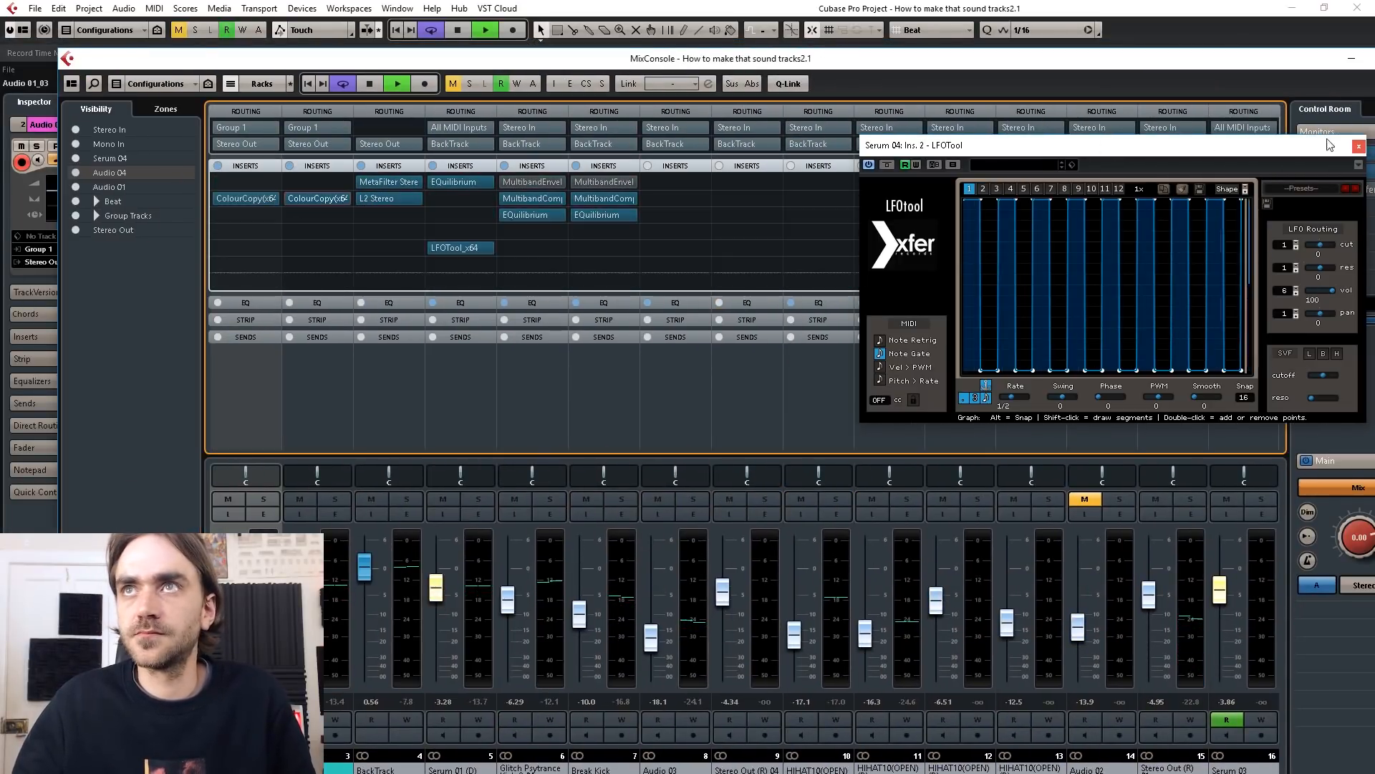
pyautogui.click(1358, 146)
pyautogui.click(1351, 58)
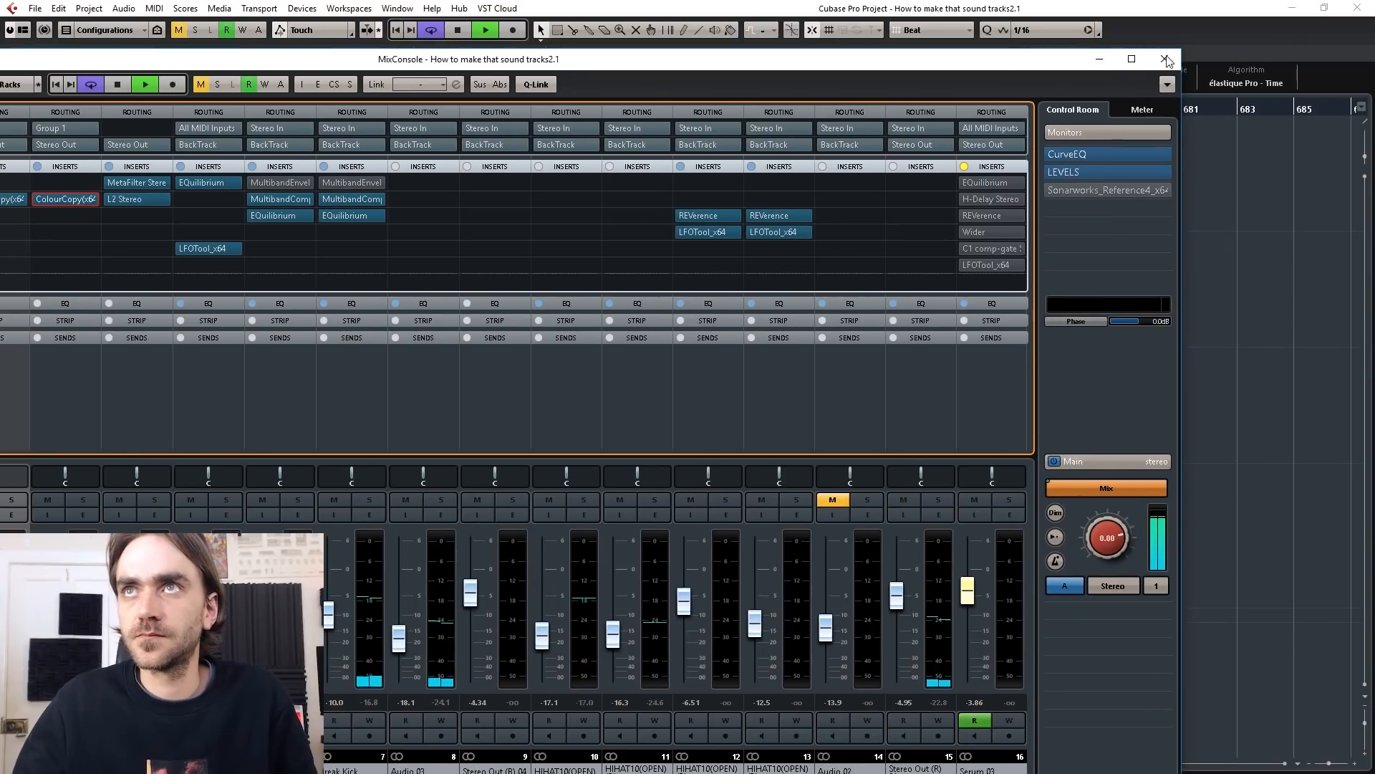
pyautogui.click(1166, 59)
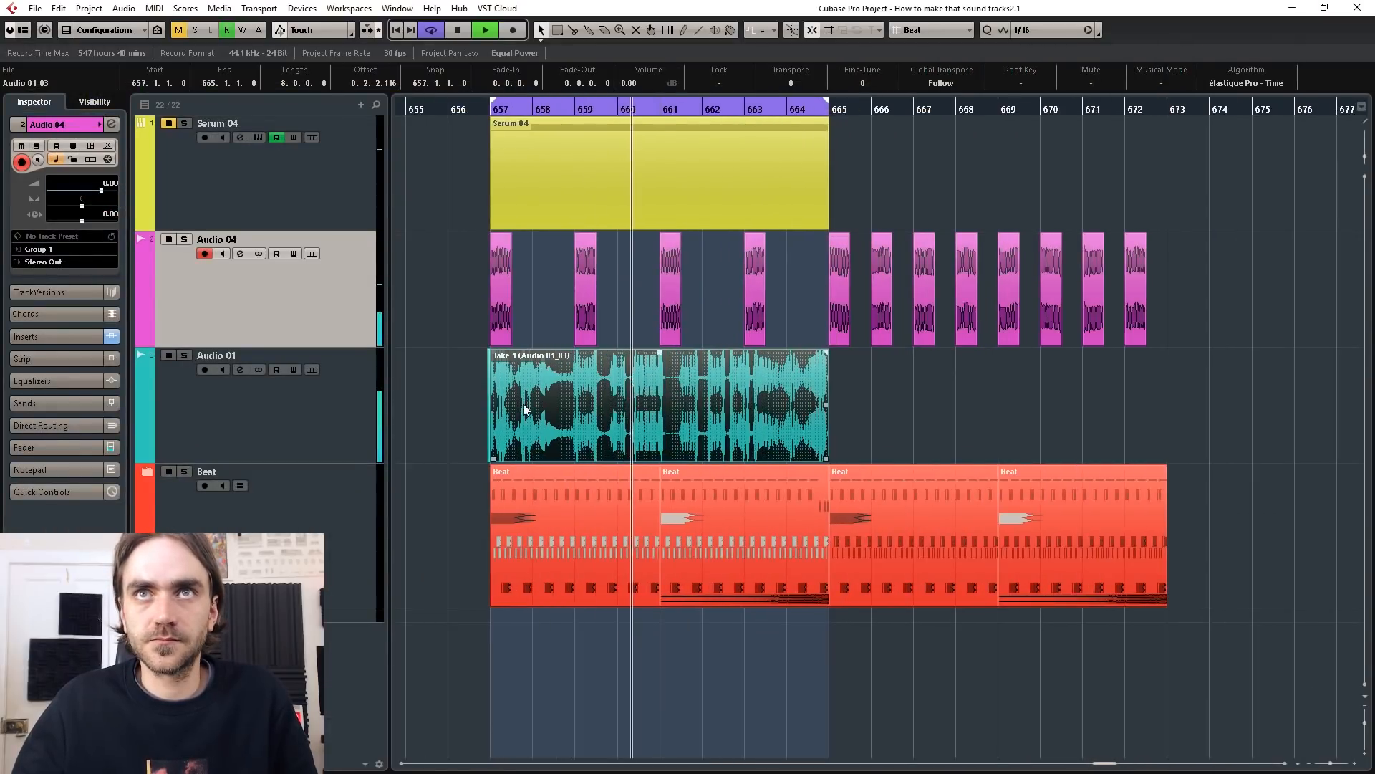
# Stop playback and split the Audio 01 recording into equal two-beat slices, starting with a cut at 657.3.1.0.
pyautogui.scroll(2, 528, 406)
pyautogui.click(462, 453)
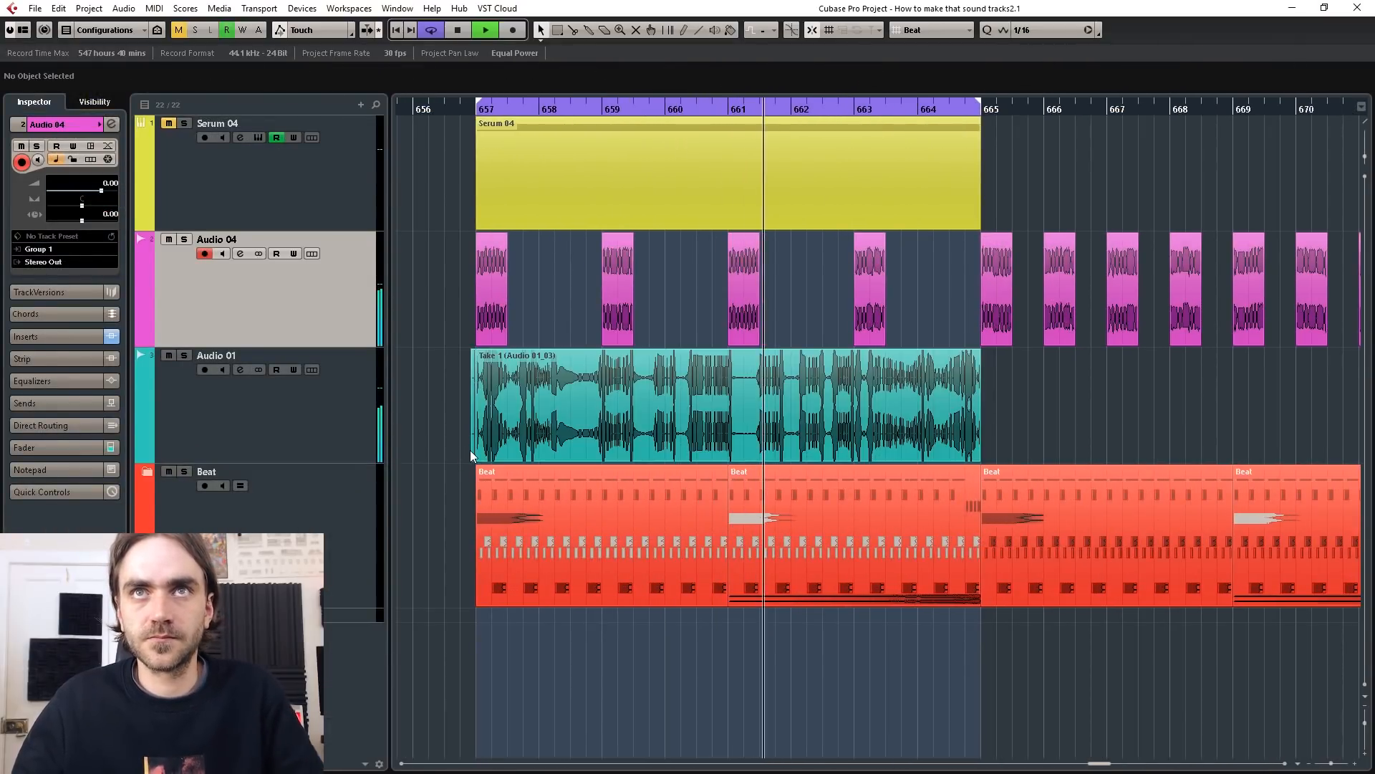
pyautogui.click(506, 424)
pyautogui.scroll(1, 582, 420)
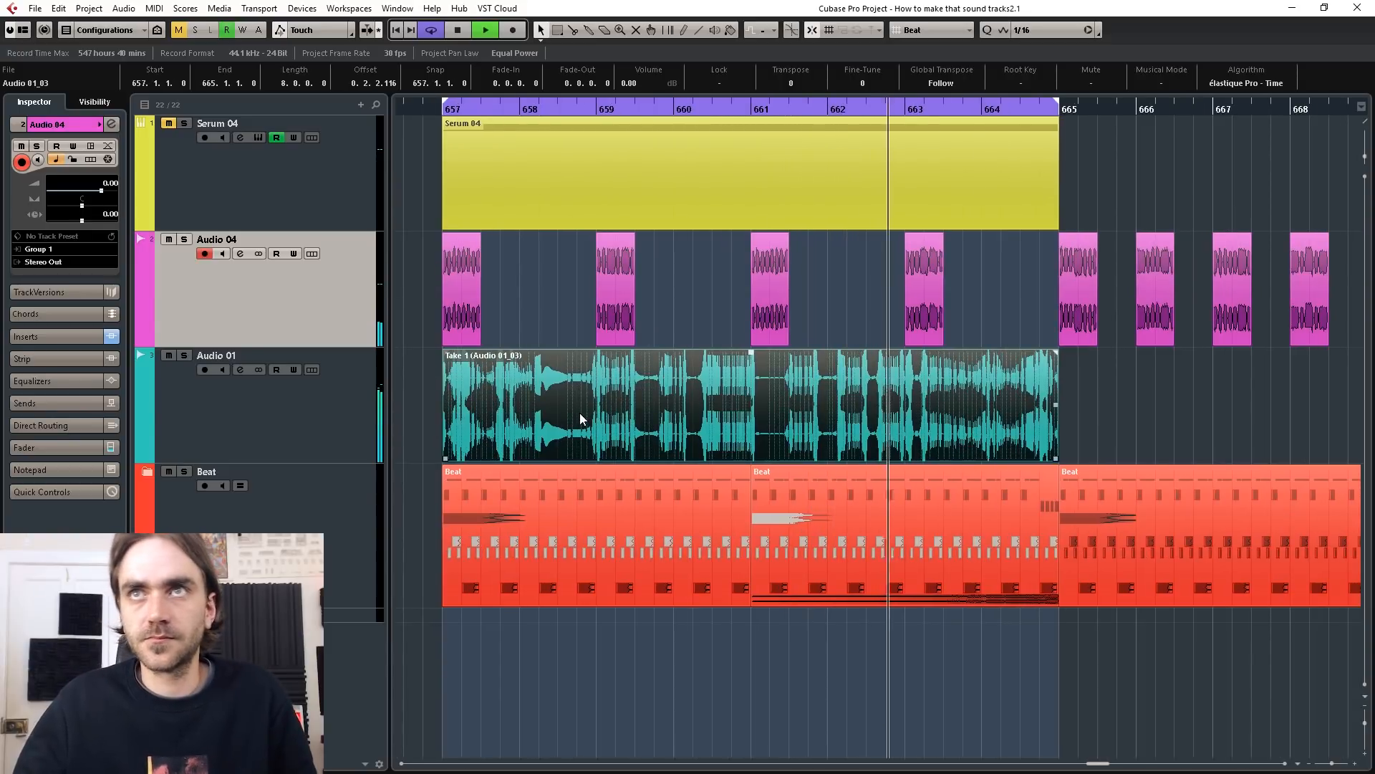
pyautogui.click(572, 31)
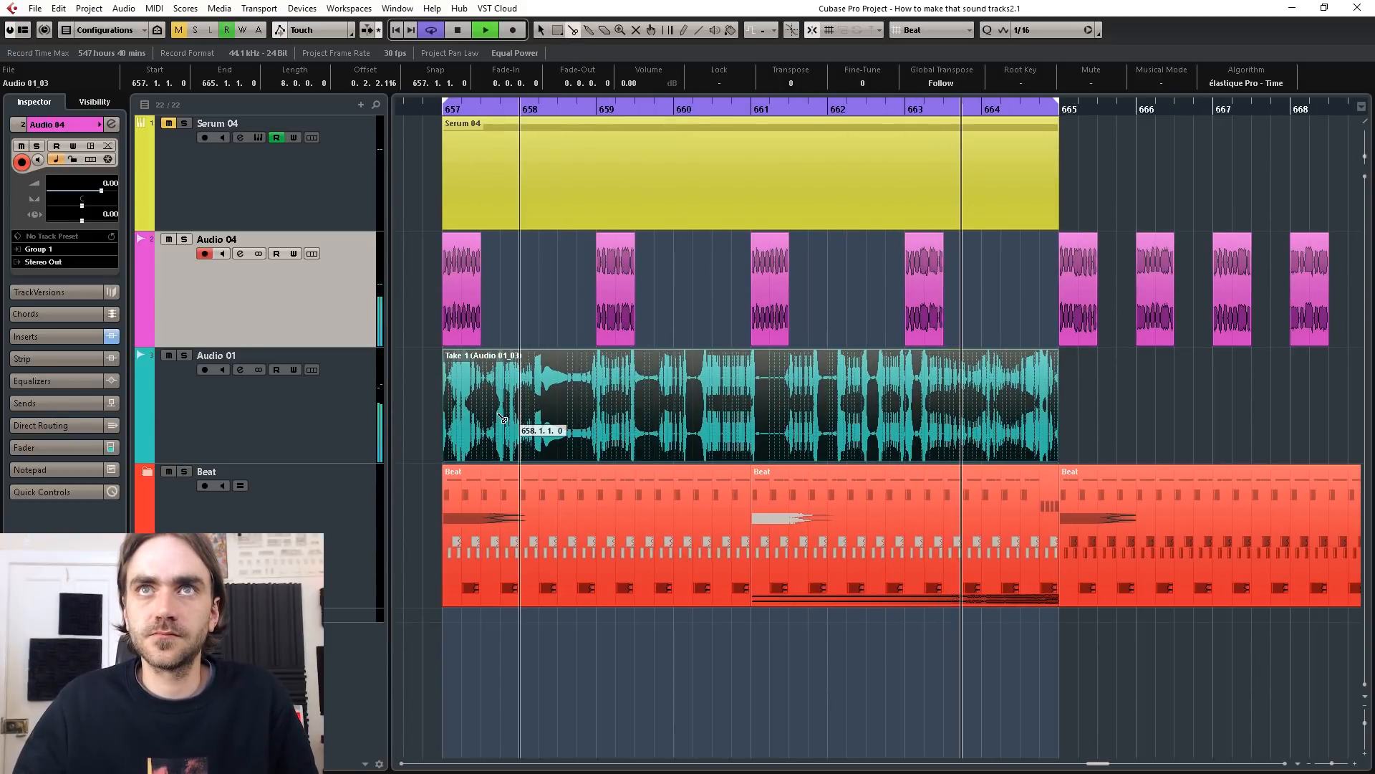
pyautogui.press('space')
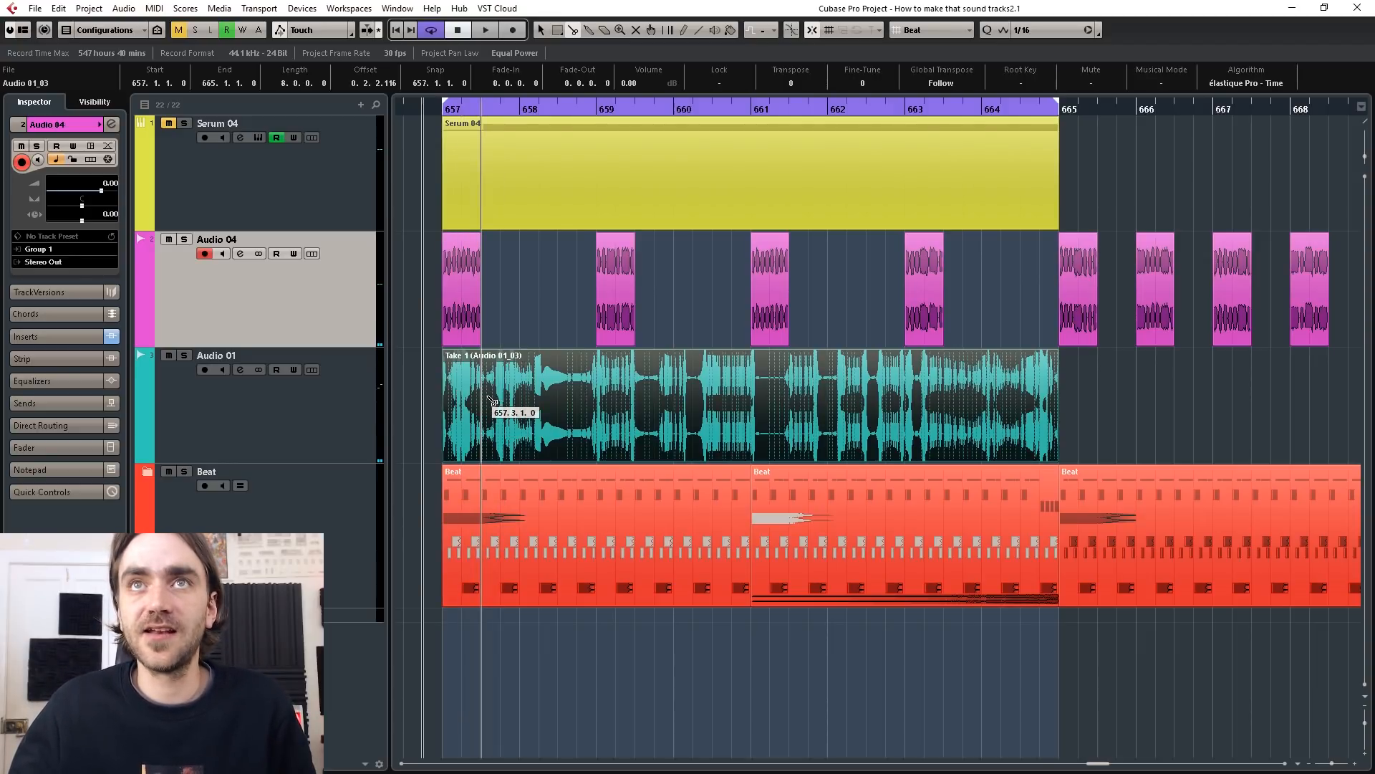
pyautogui.click(493, 402)
pyautogui.rightClick(532, 297)
pyautogui.click(526, 279)
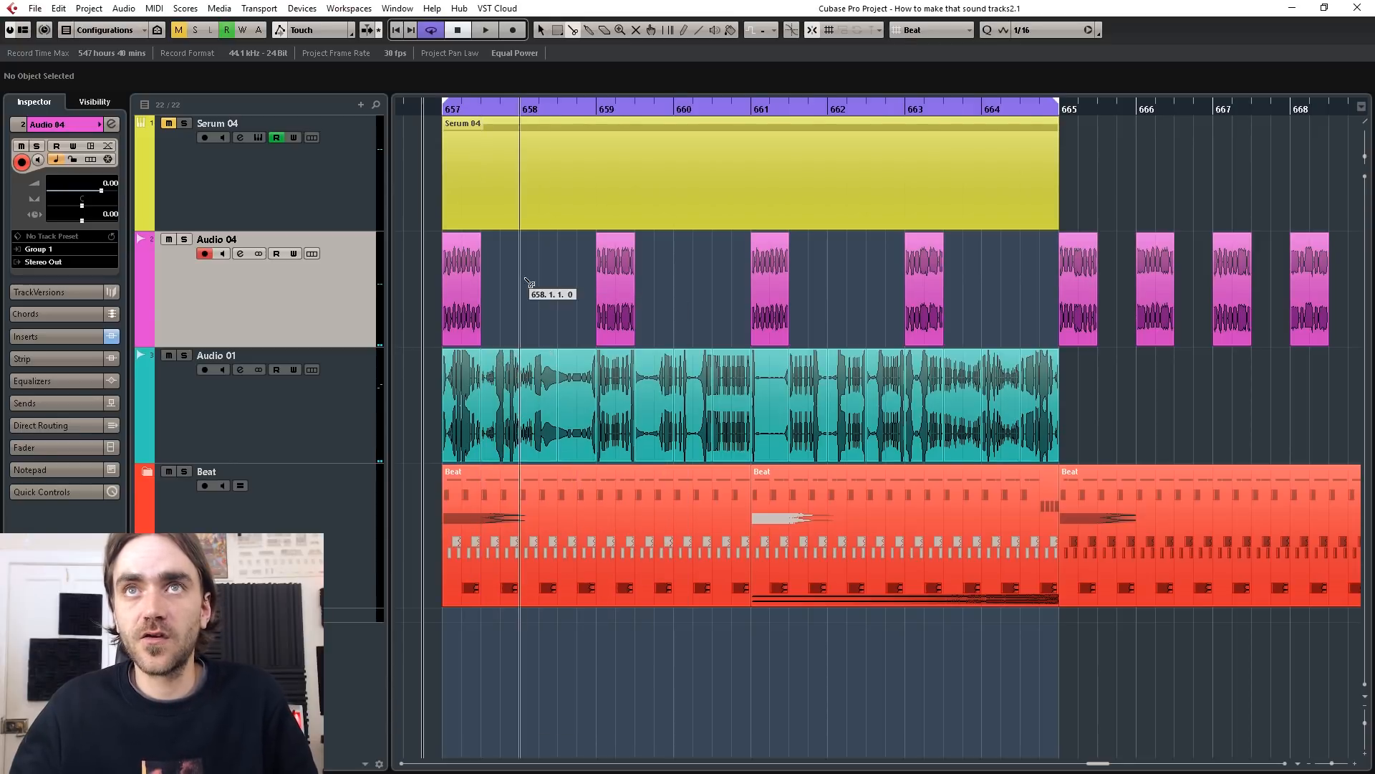
# Arrange the Audio 01 slices in the gaps between the Audio 04 clips, up to bar 673.
pyautogui.click(445, 425)
pyautogui.moveTo(509, 423); pyautogui.dragTo(530, 425)
pyautogui.moveTo(616, 432); pyautogui.dragTo(863, 414)
pyautogui.moveTo(981, 420)
pyautogui.mouseDown()
pyautogui.moveTo(1124, 415)
pyautogui.moveTo(793, 414)
pyautogui.moveTo(965, 426)
pyautogui.mouseUp()
pyautogui.scroll(-3, 1062, 426)
pyautogui.hscroll(3, 1068, 427)
pyautogui.scroll(2, 900, 426)
pyautogui.hscroll(3, 810, 429)
pyautogui.moveTo(810, 430); pyautogui.dragTo(1043, 442)
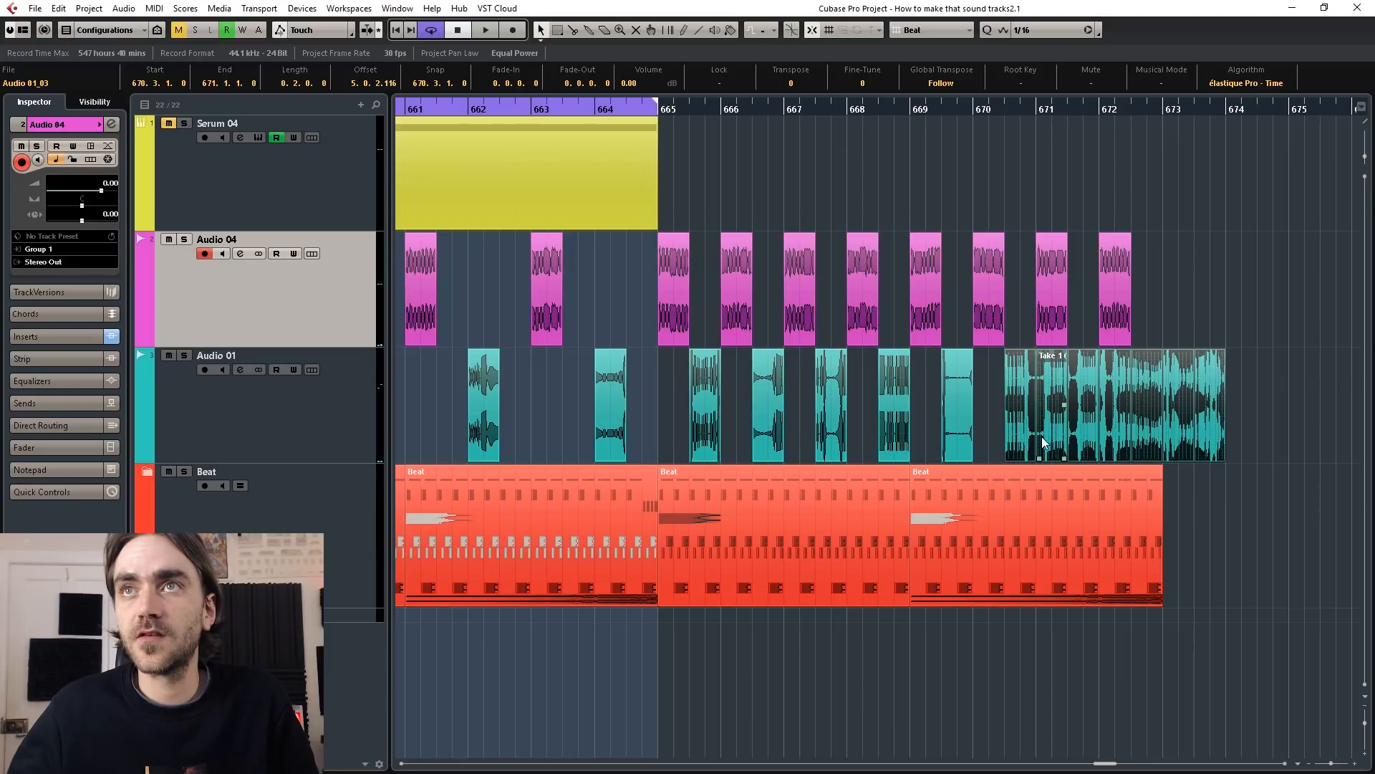
pyautogui.moveTo(1259, 411); pyautogui.dragTo(886, 401)
# Delete the leftover Audio 01 slices beyond bar 673.
pyautogui.hscroll(4, 1146, 446)
pyautogui.click(1002, 349)
pyautogui.press('Delete')
pyautogui.hscroll(-3, 1003, 348)
pyautogui.scroll(-3, 1043, 336)
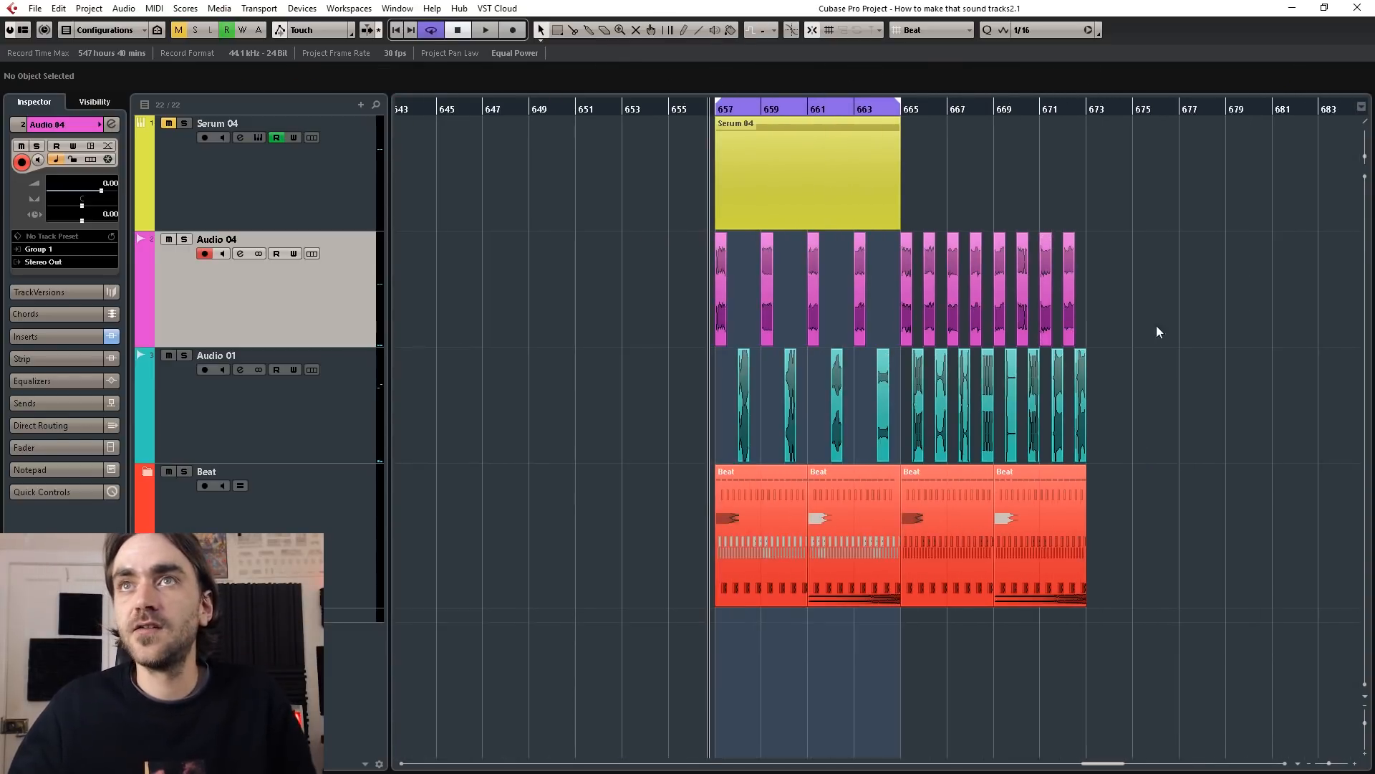
# Select all slices on the Audio 04 and Audio 01 tracks, and try to remove the Serum 04 track.
pyautogui.moveTo(633, 371); pyautogui.dragTo(633, 371)
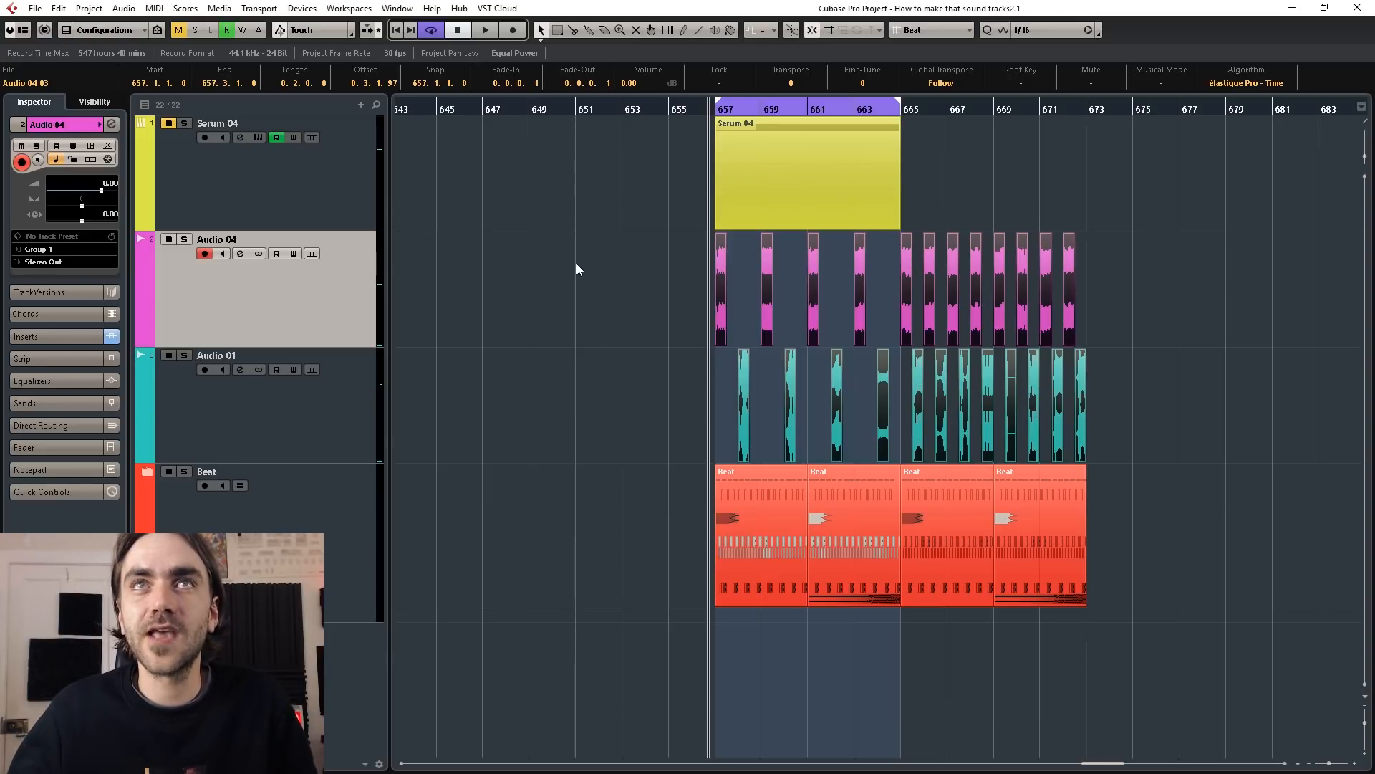
pyautogui.hscroll(4, 576, 274)
pyautogui.scroll(2, 640, 312)
pyautogui.hscroll(-3, 422, 302)
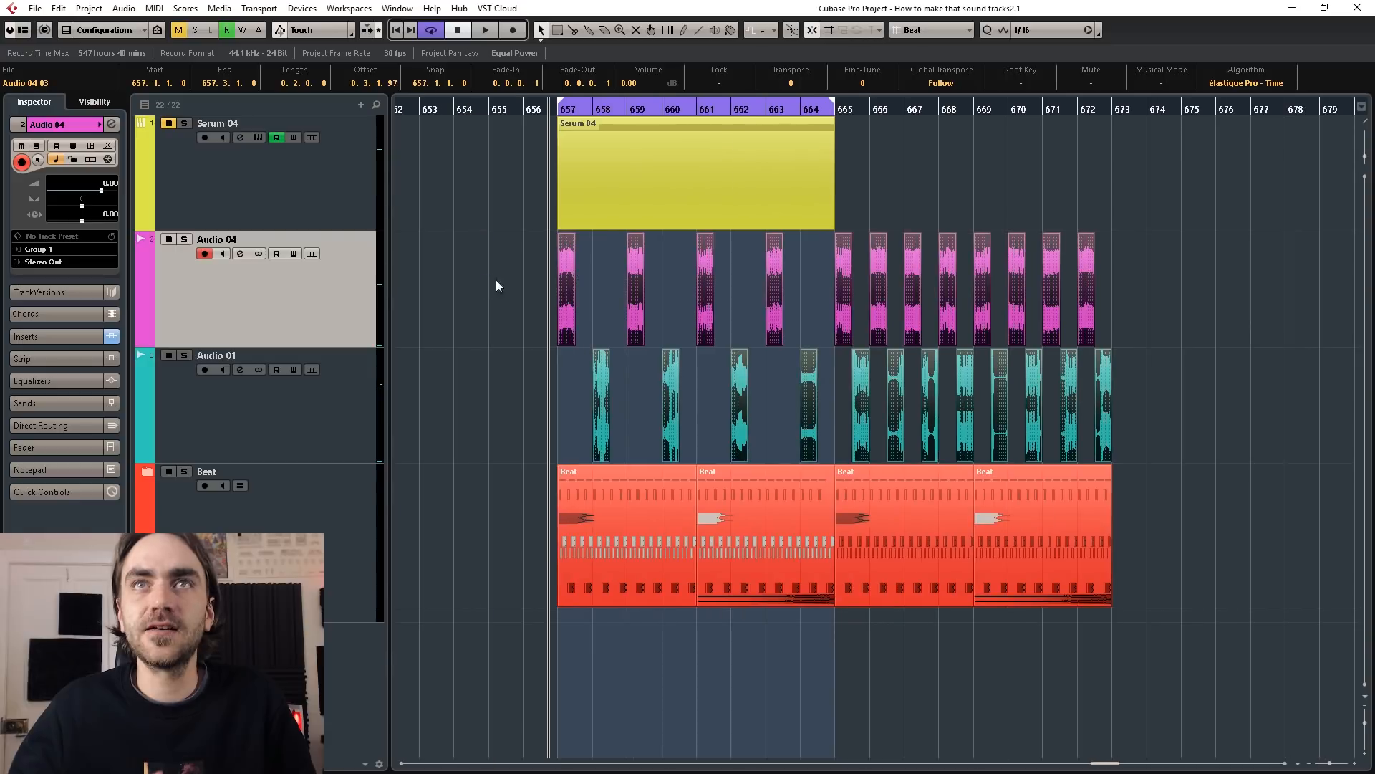
pyautogui.rightClick(229, 194)
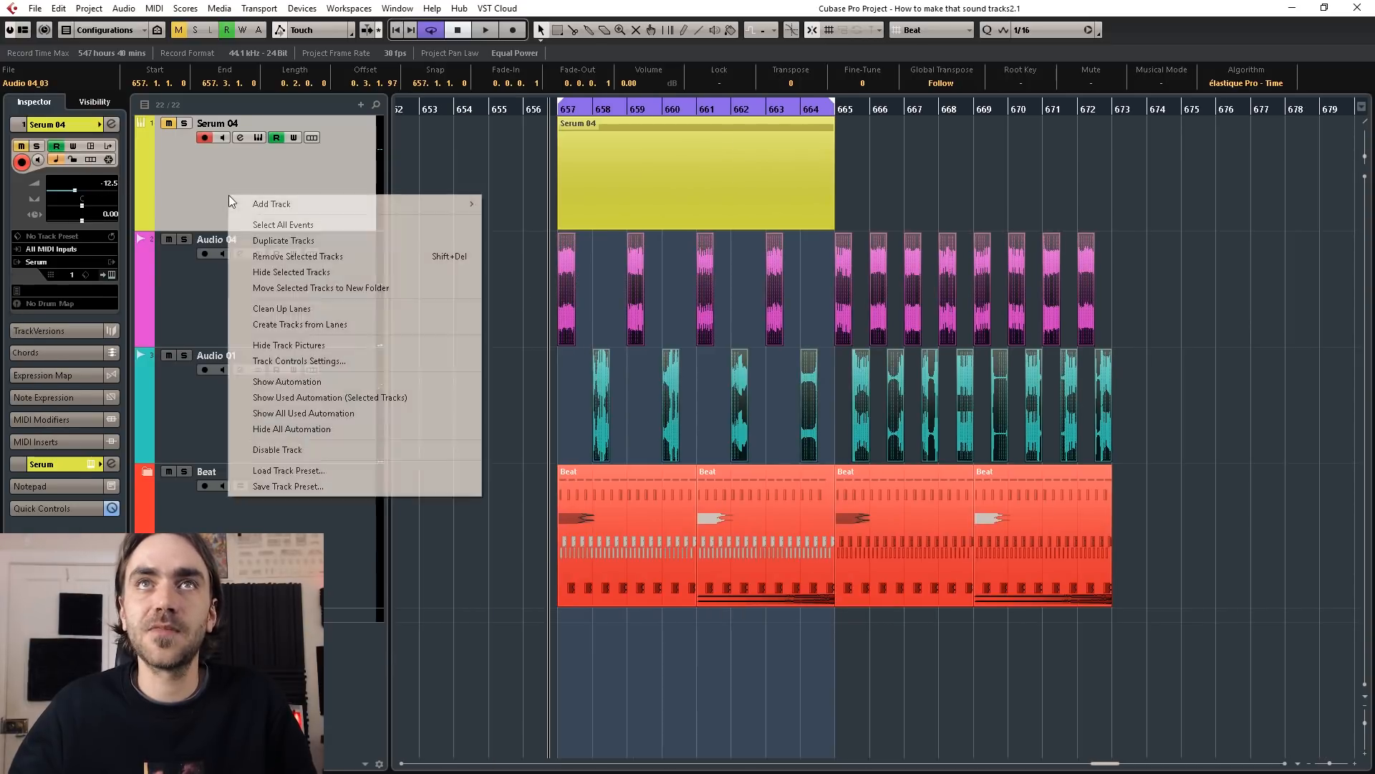
pyautogui.click(308, 256)
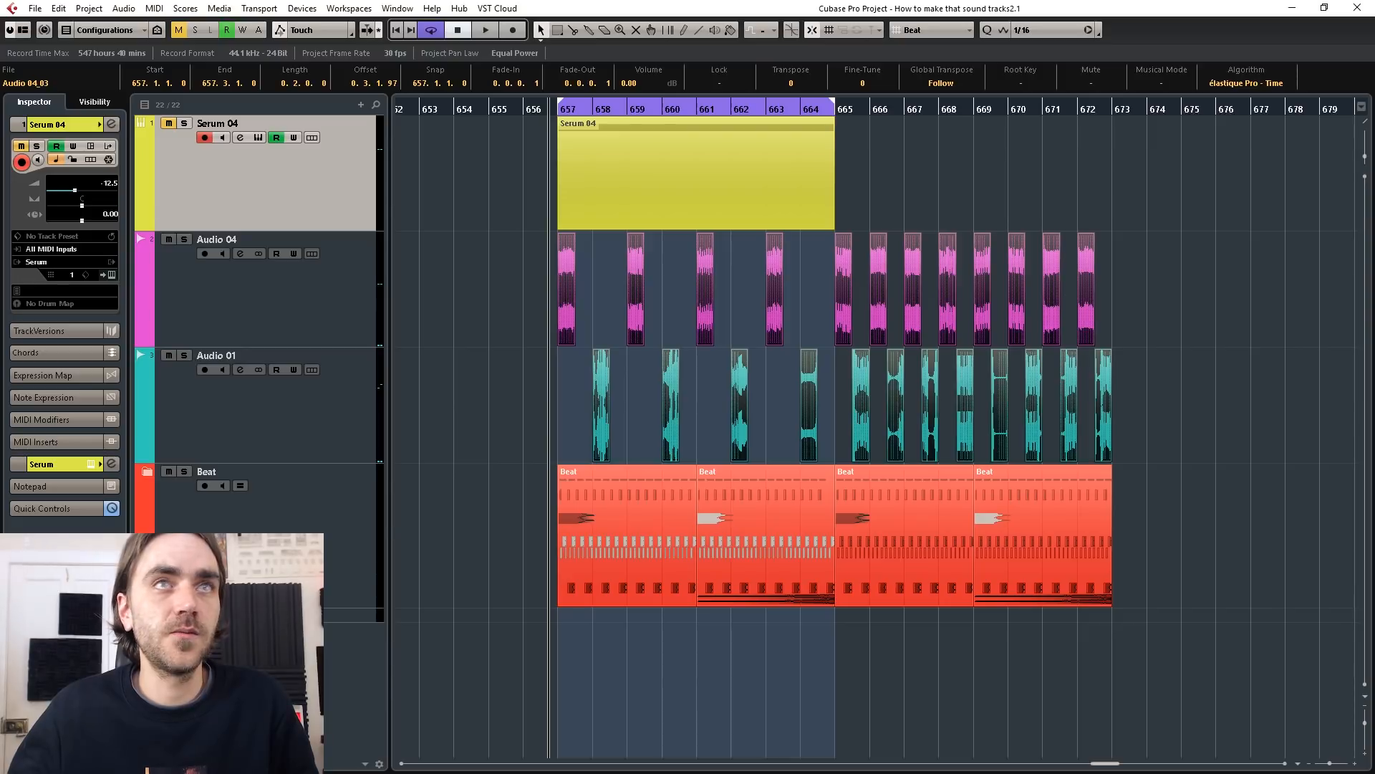
# Play the arrangement and move the cycle range to bars 665 to 673.
pyautogui.press('space')
pyautogui.moveTo(598, 111); pyautogui.dragTo(958, 97)
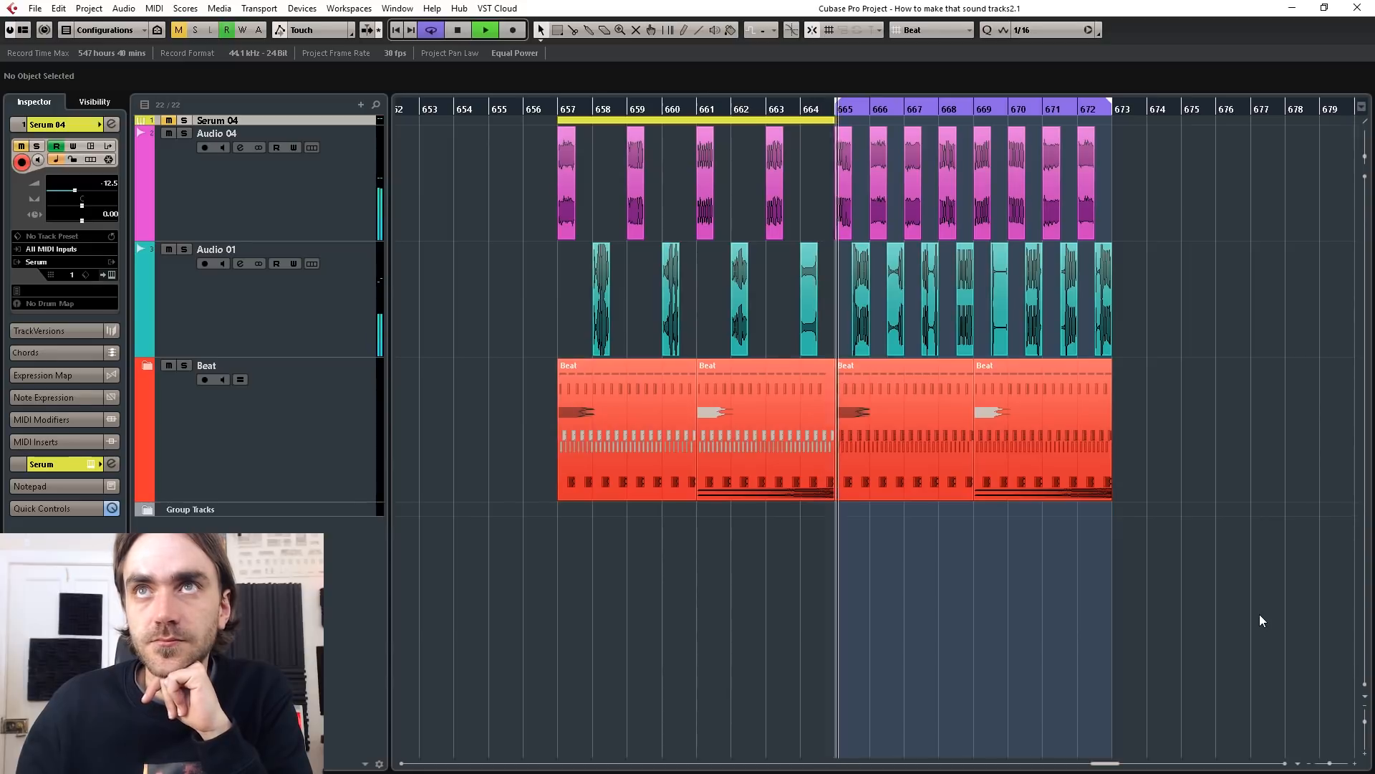
pyautogui.hscroll(2, 1276, 617)
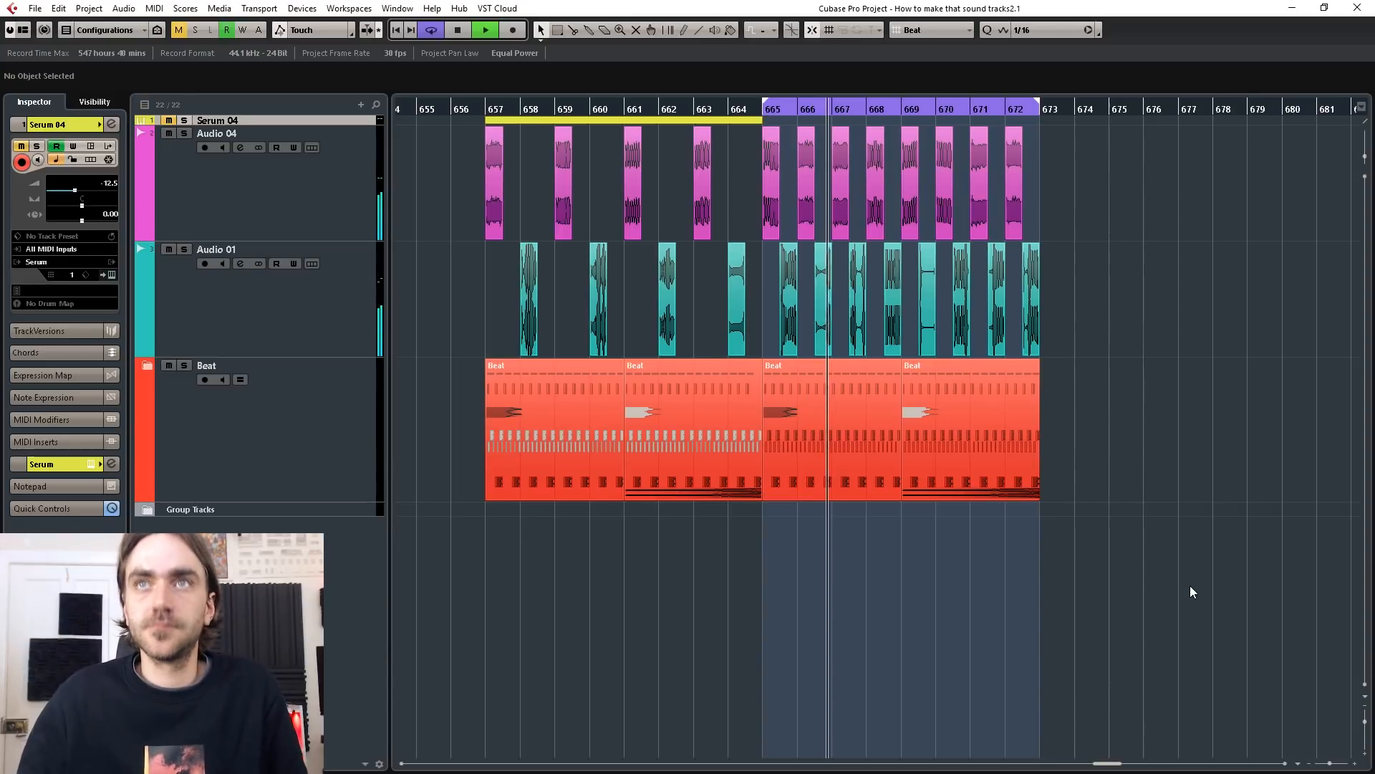
pyautogui.scroll(2, 1175, 534)
pyautogui.hscroll(2, 1150, 533)
pyautogui.hscroll(-1, 1162, 541)
pyautogui.scroll(-2, 1164, 535)
pyautogui.hscroll(2, 1162, 535)
pyautogui.scroll(-1, 1159, 530)
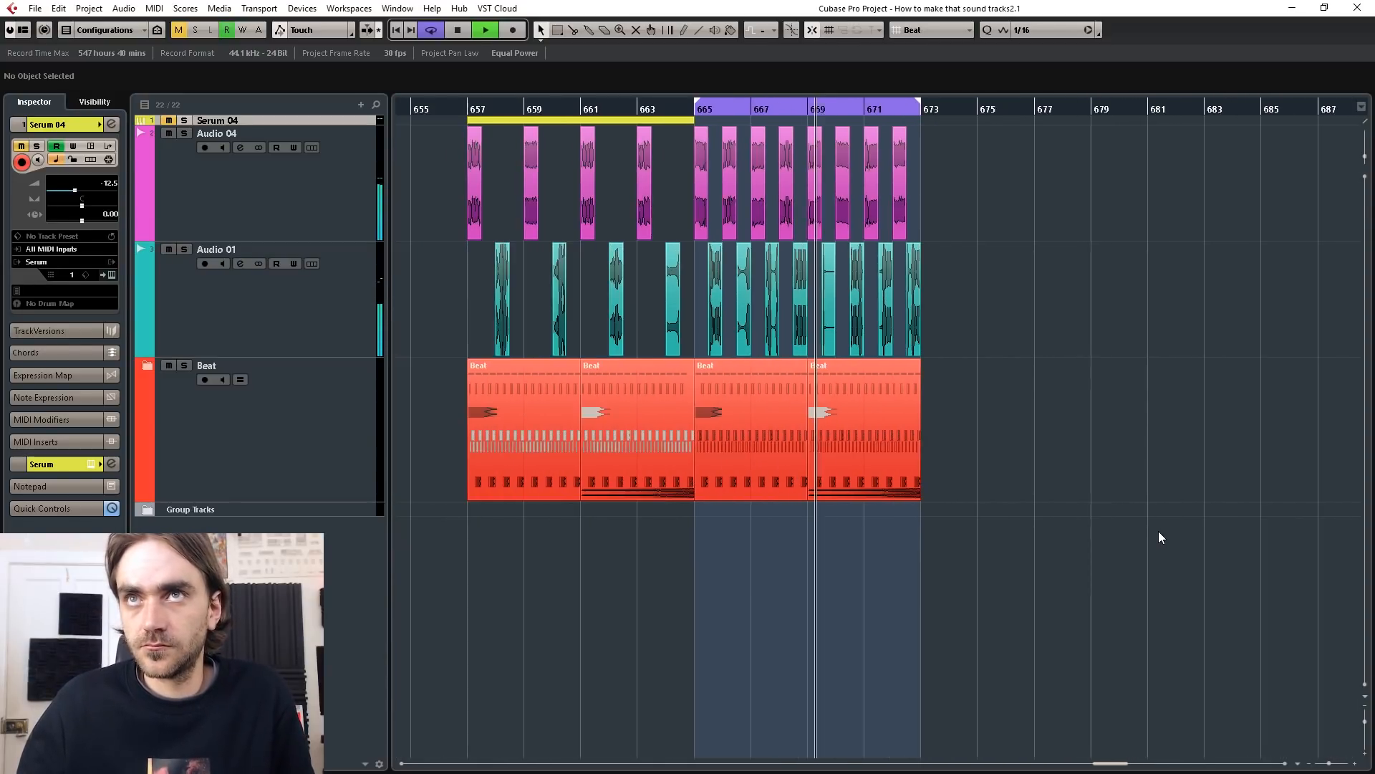
pyautogui.hscroll(2, 1177, 571)
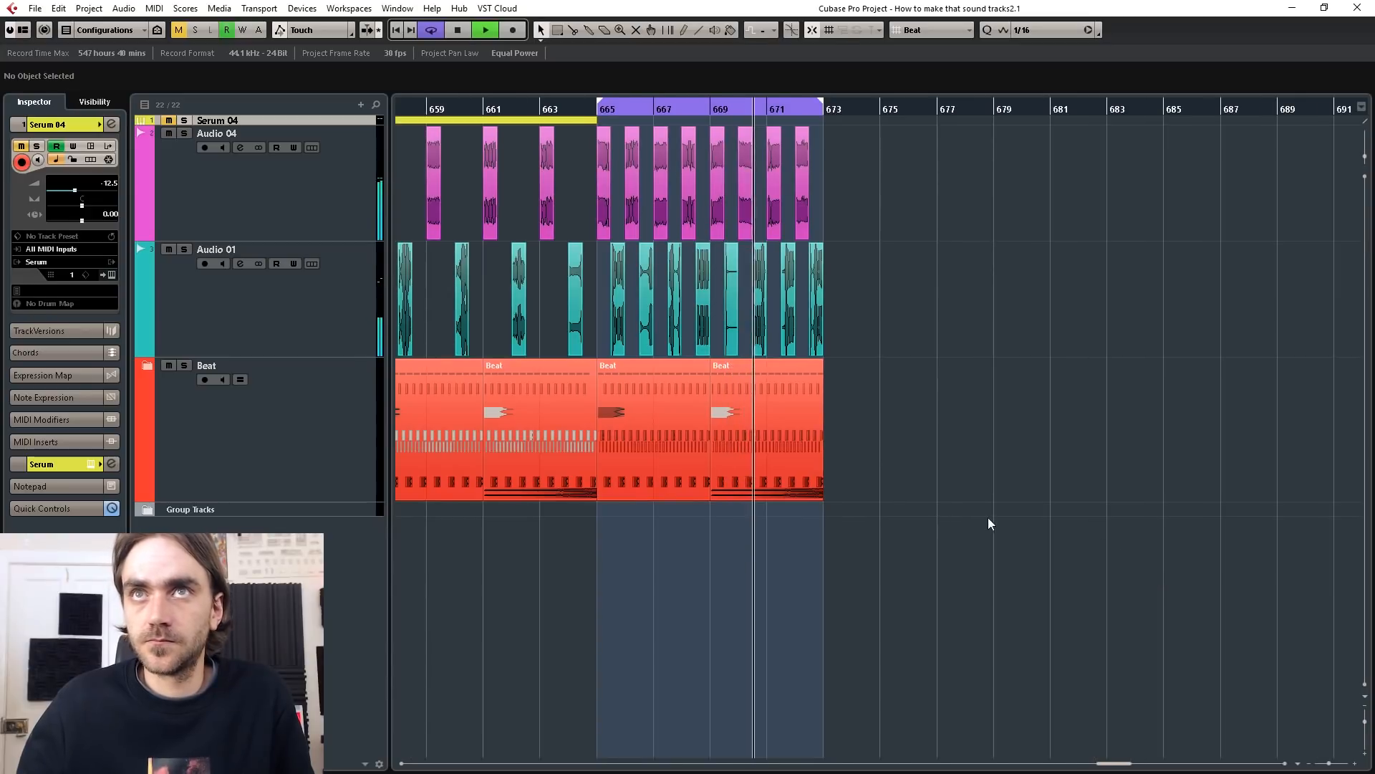
pyautogui.scroll(-1, 982, 510)
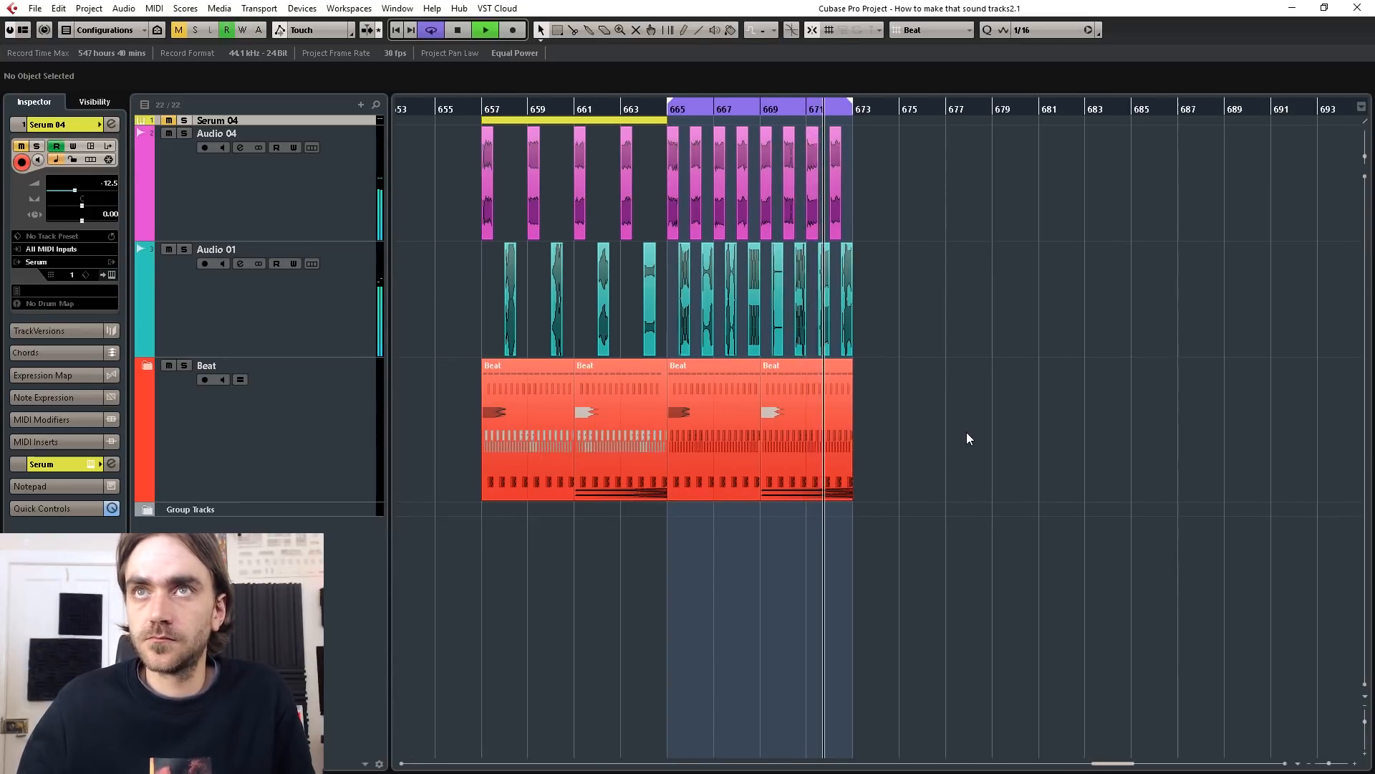